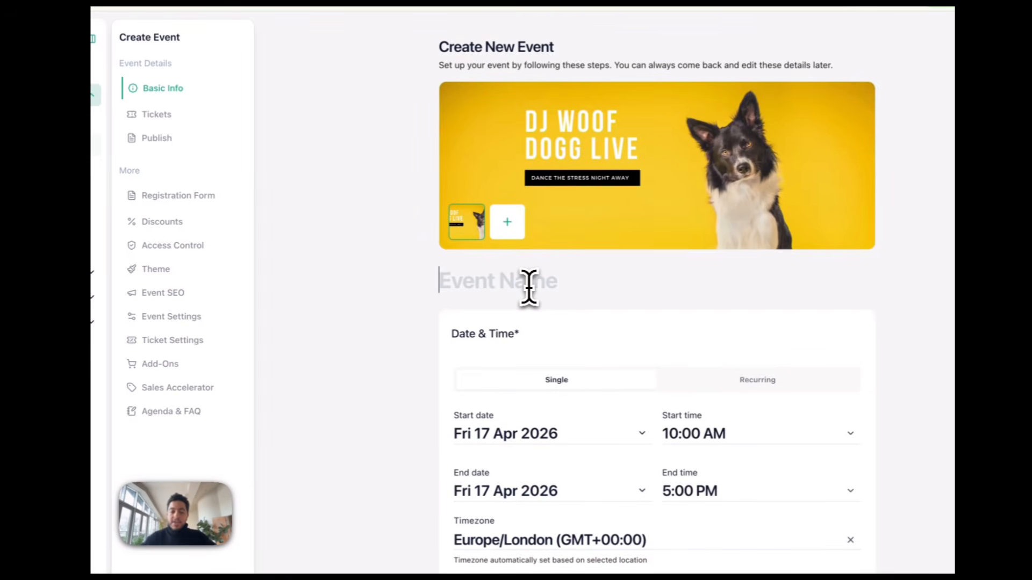
Name the event 'DJ Woof Live in London: A Paw-ty Like No Other'
{"action": "type", "text": "Ev"}
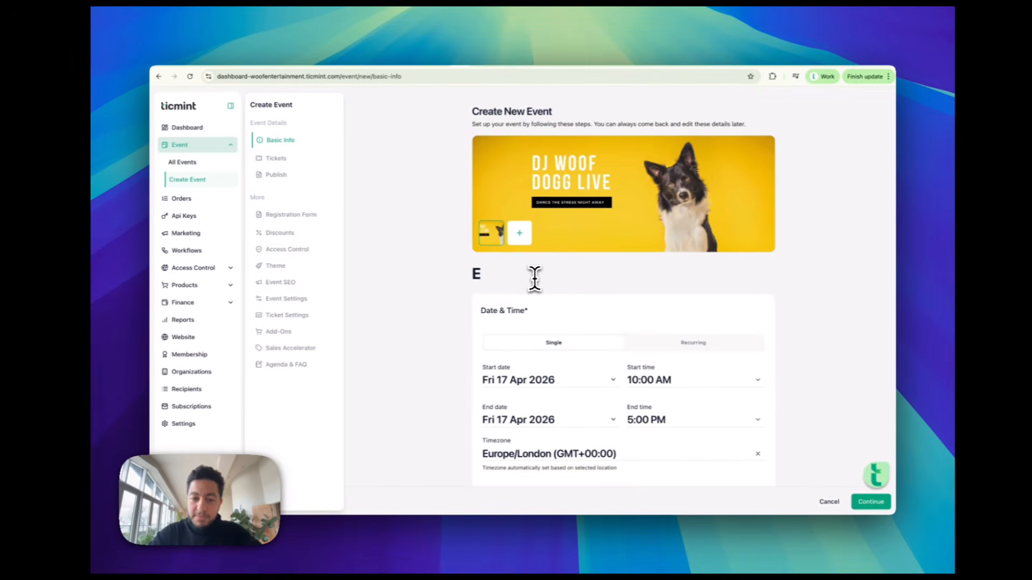
{"action": "key", "text": "BackSpace"}
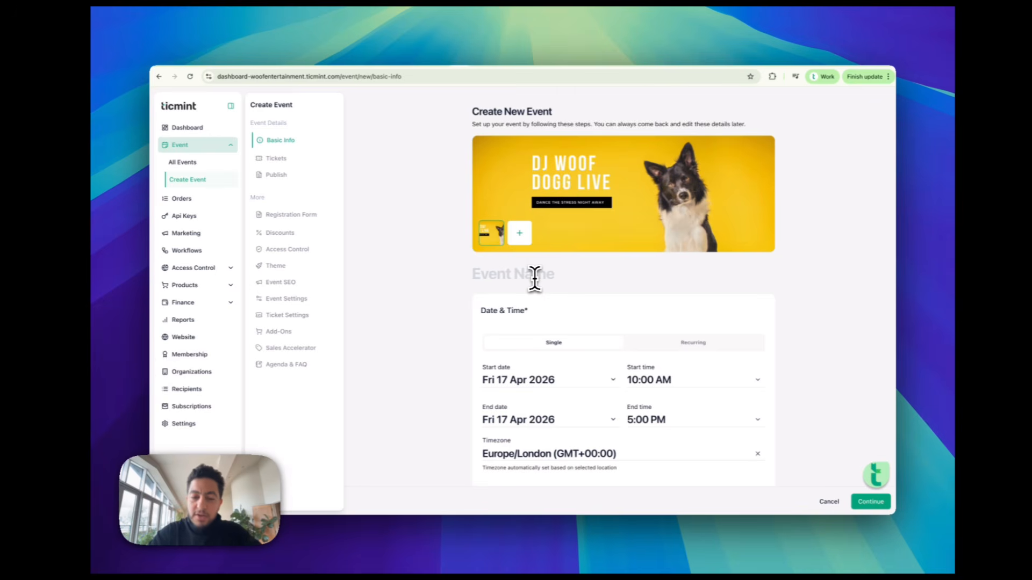
{"action": "type", "text": "DJ Woof Liv"}
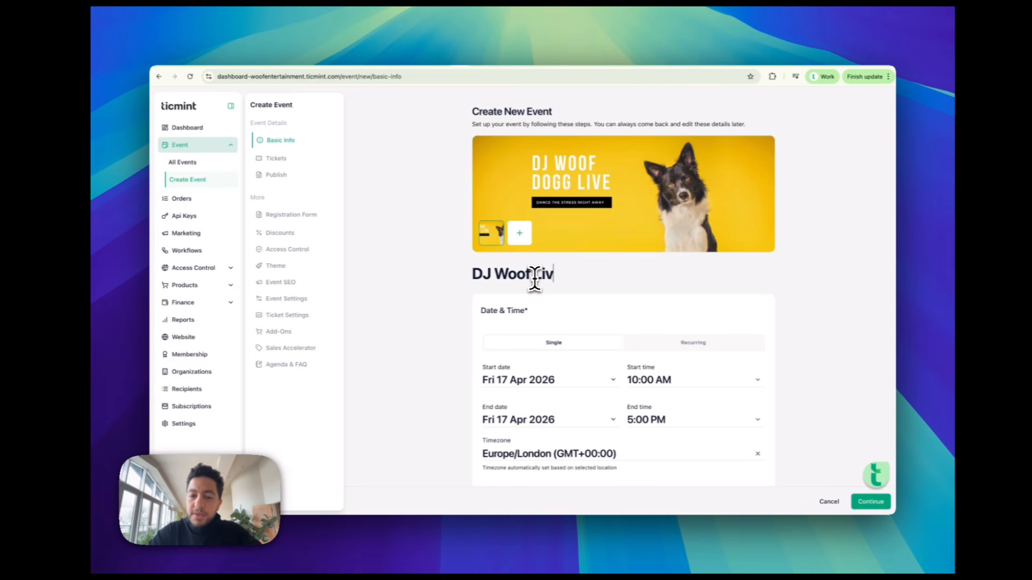
{"action": "type", "text": "e in London:"}
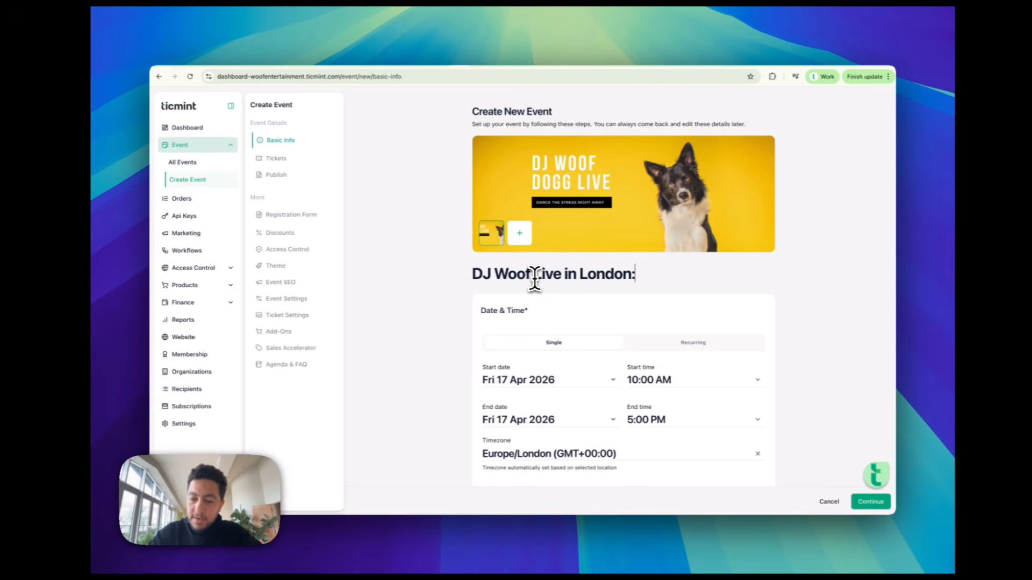
{"action": "type", "text": " AAp"}
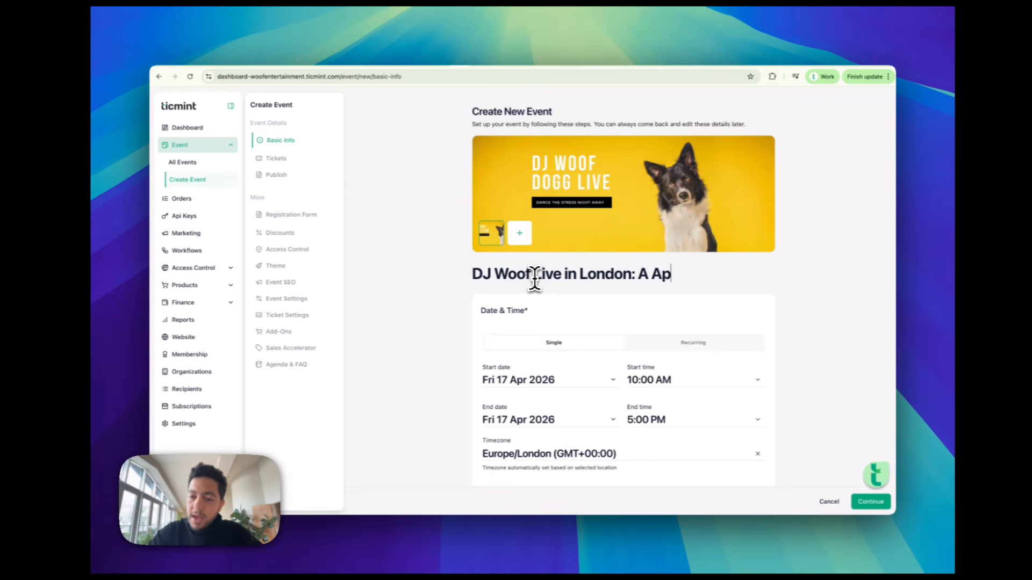
{"action": "key", "text": "BackSpace"}
{"action": "key", "text": "BackSpace"}
{"action": "type", "text": "Paw-"}
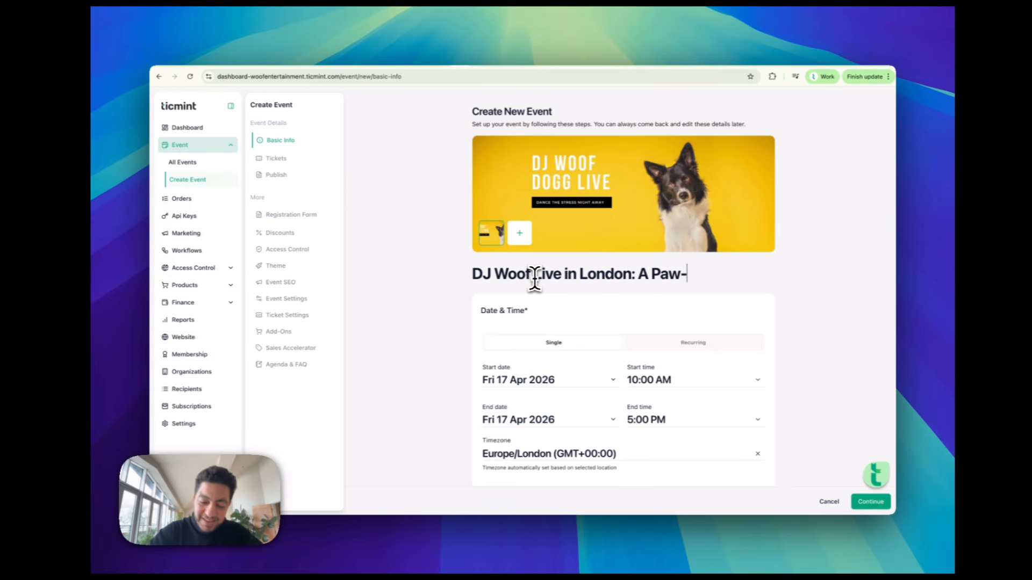
{"action": "type", "text": "ty Like No oT"}
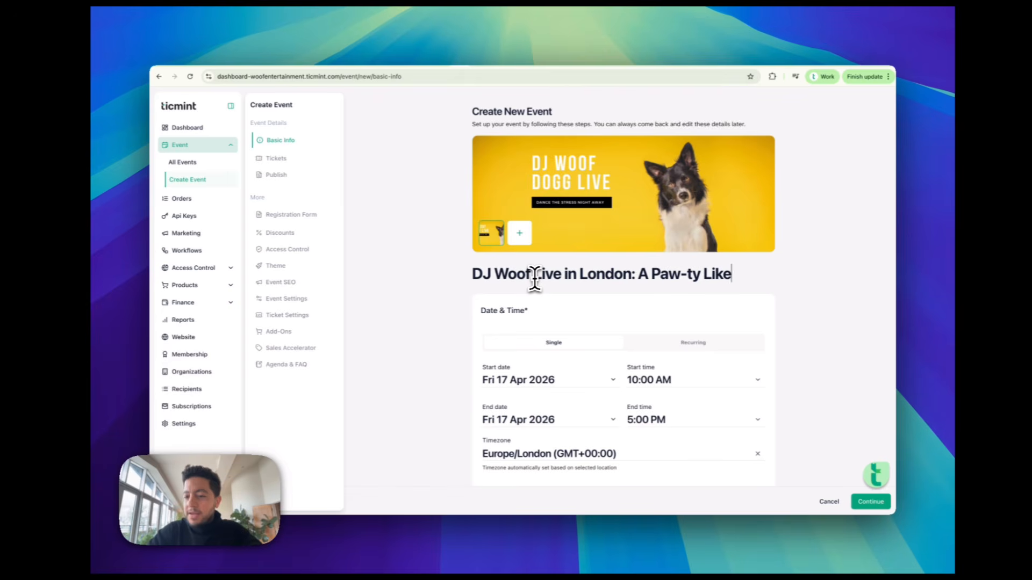
{"action": "key", "text": "BackSpace"}
{"action": "key", "text": "BackSpace"}
{"action": "type", "text": "Other"}
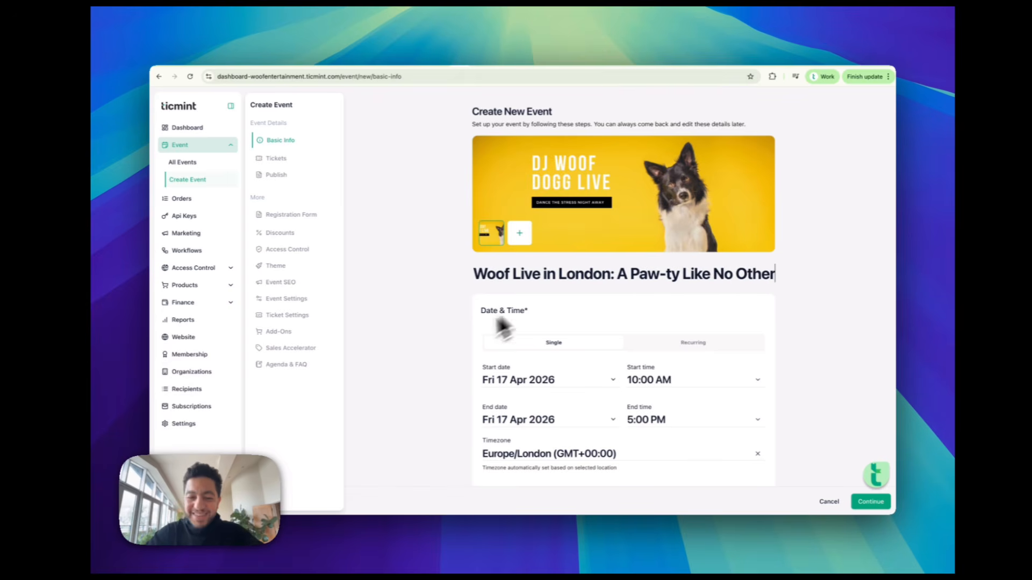
{"action": "left_click", "coordinate": [441, 344]}
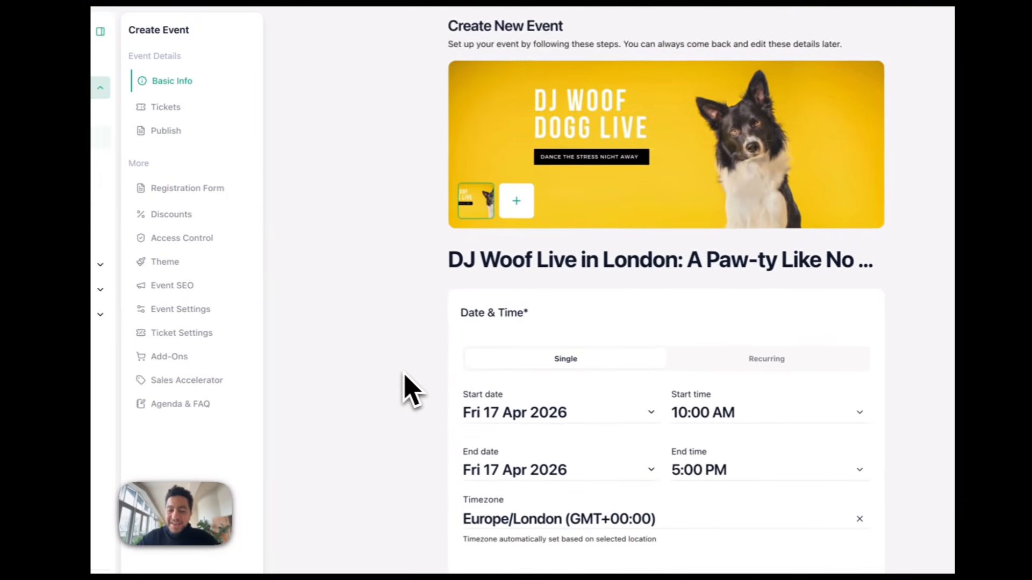
Check the Recurring date options, then keep it a single event on 17 Apr 2026
{"action": "scroll", "coordinate": [411, 391], "scroll_direction": "down", "scroll_amount": 2}
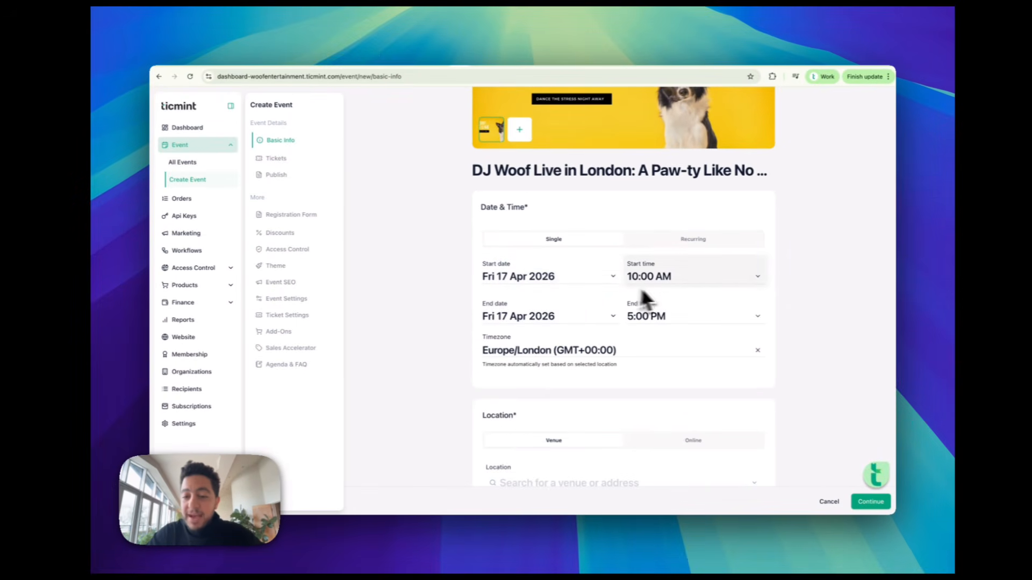
{"action": "scroll", "coordinate": [638, 341], "scroll_direction": "down", "scroll_amount": 1}
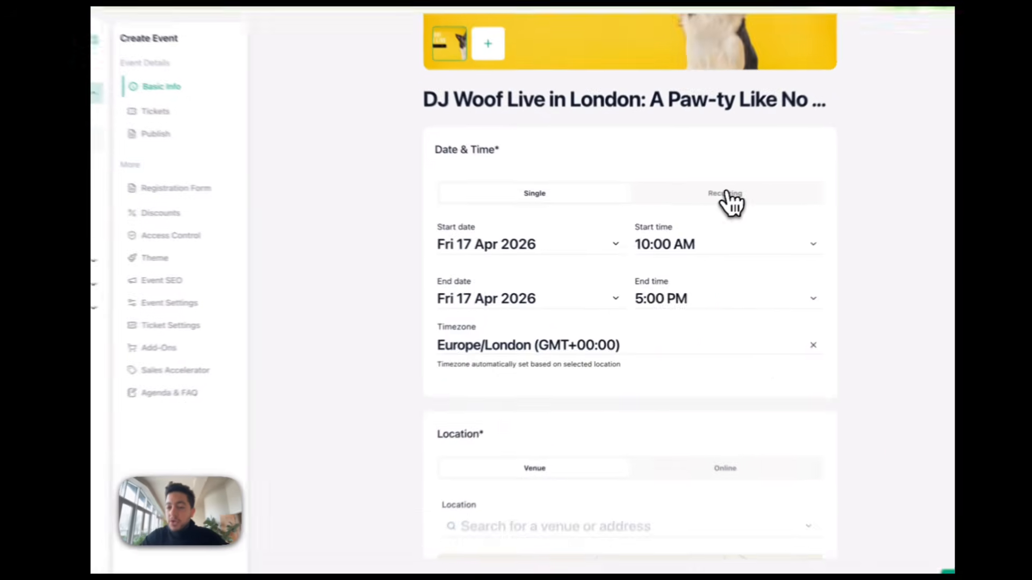
{"action": "left_click", "coordinate": [697, 221]}
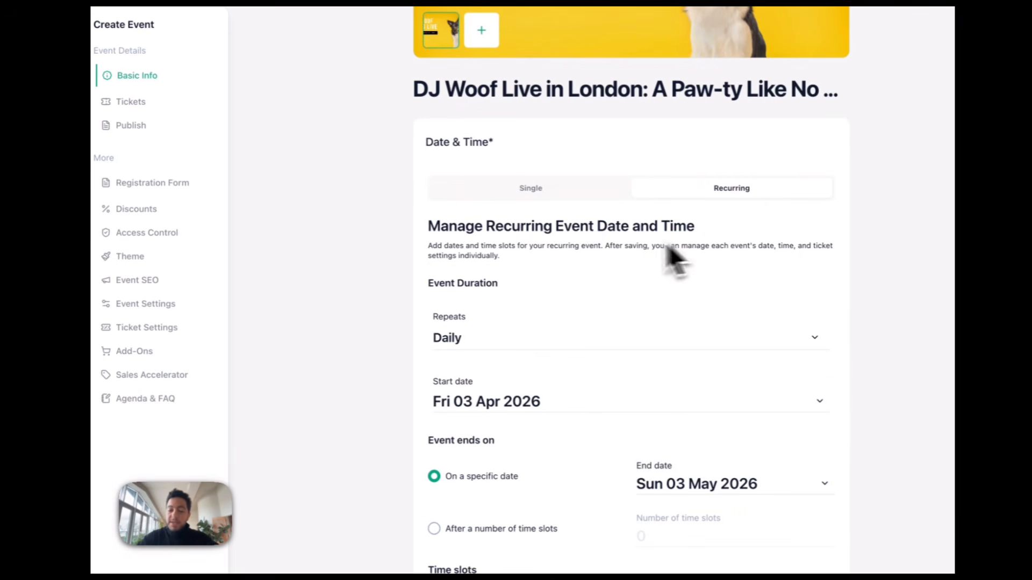
{"action": "scroll", "coordinate": [598, 269], "scroll_direction": "down", "scroll_amount": 2}
{"action": "scroll", "coordinate": [594, 269], "scroll_direction": "up", "scroll_amount": 5}
{"action": "left_click", "coordinate": [584, 327]}
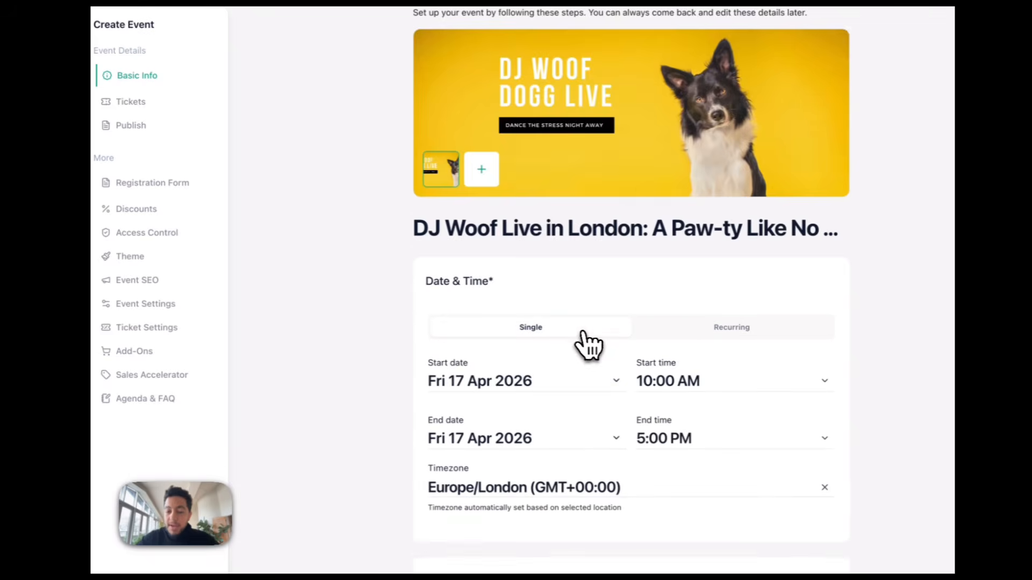
{"action": "scroll", "coordinate": [578, 411], "scroll_direction": "down", "scroll_amount": 5}
{"action": "scroll", "coordinate": [577, 414], "scroll_direction": "down", "scroll_amount": 3}
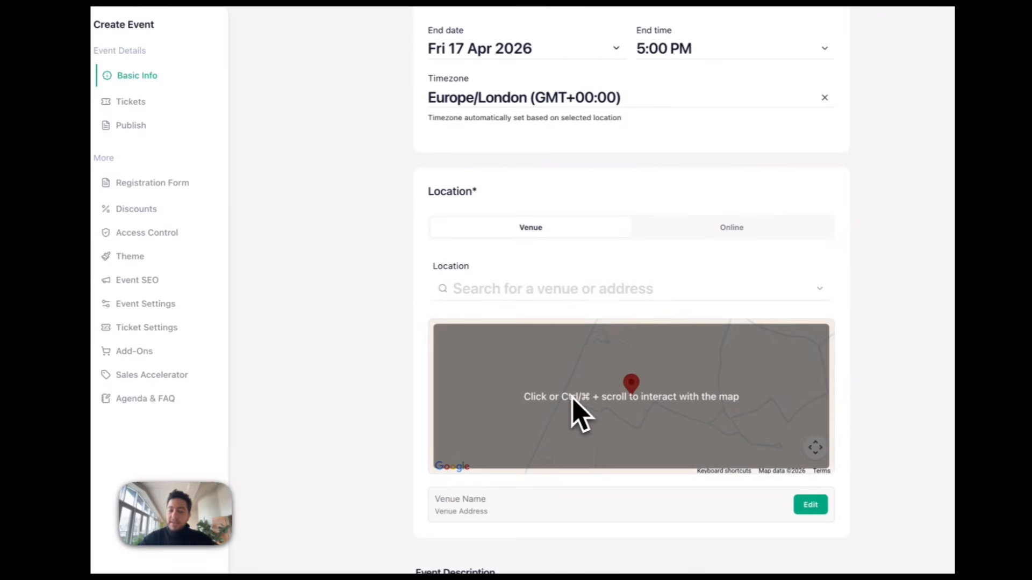
Set the event venue to London Stadium
{"action": "left_click", "coordinate": [568, 288]}
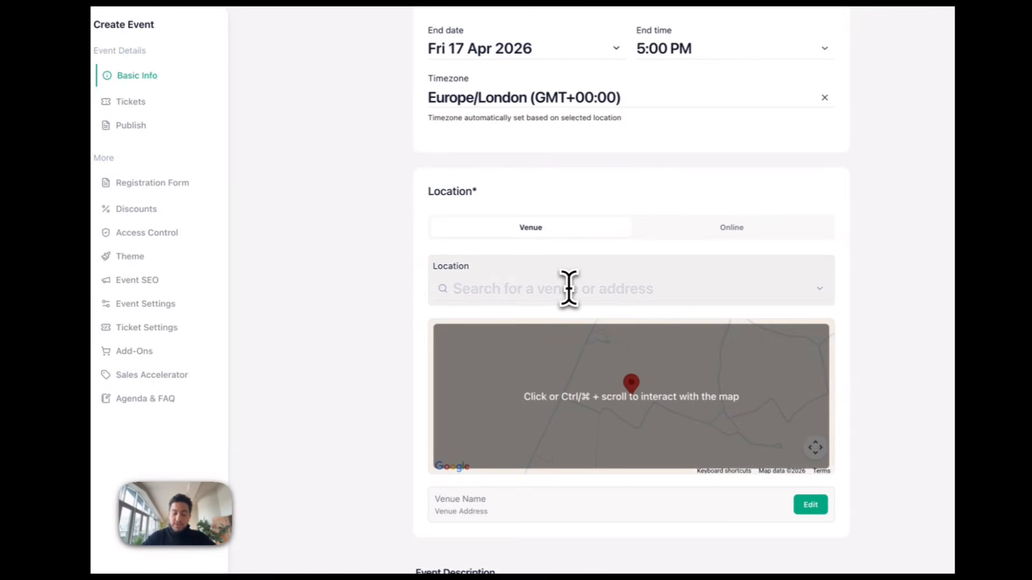
{"action": "type", "text": "london sta"}
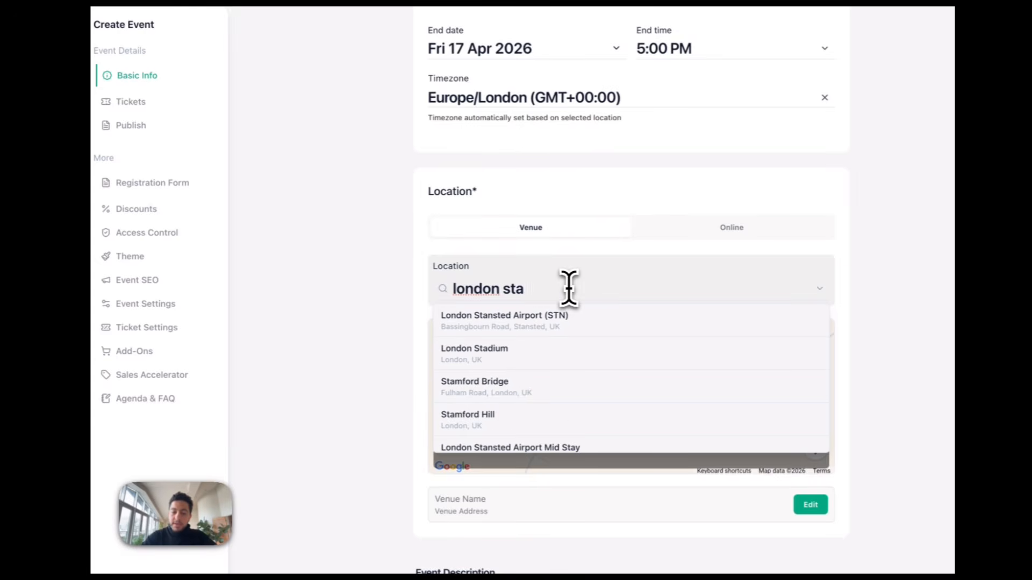
{"action": "type", "text": "dium"}
{"action": "left_click", "coordinate": [565, 318]}
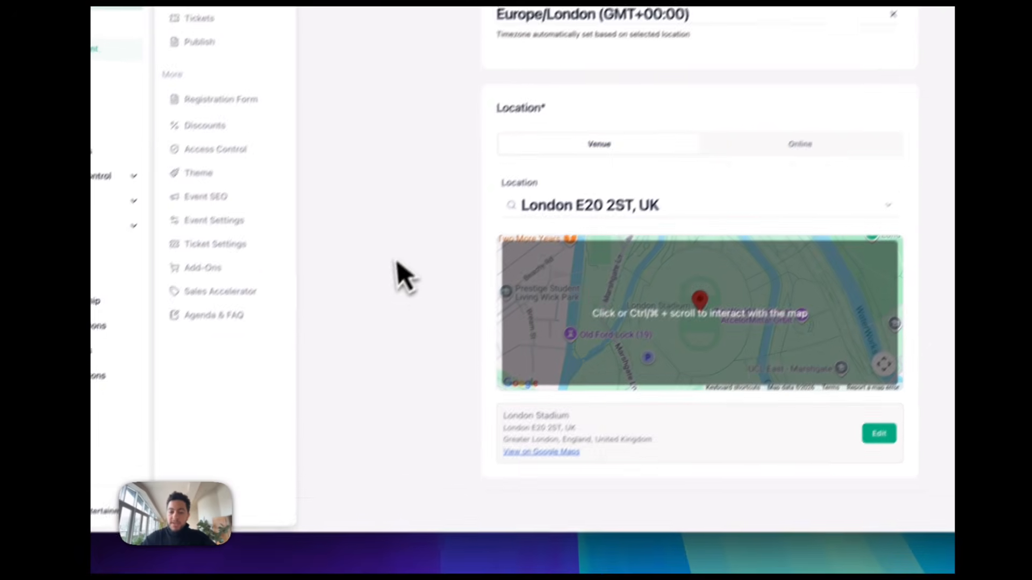
{"action": "scroll", "coordinate": [403, 277], "scroll_direction": "down", "scroll_amount": 2}
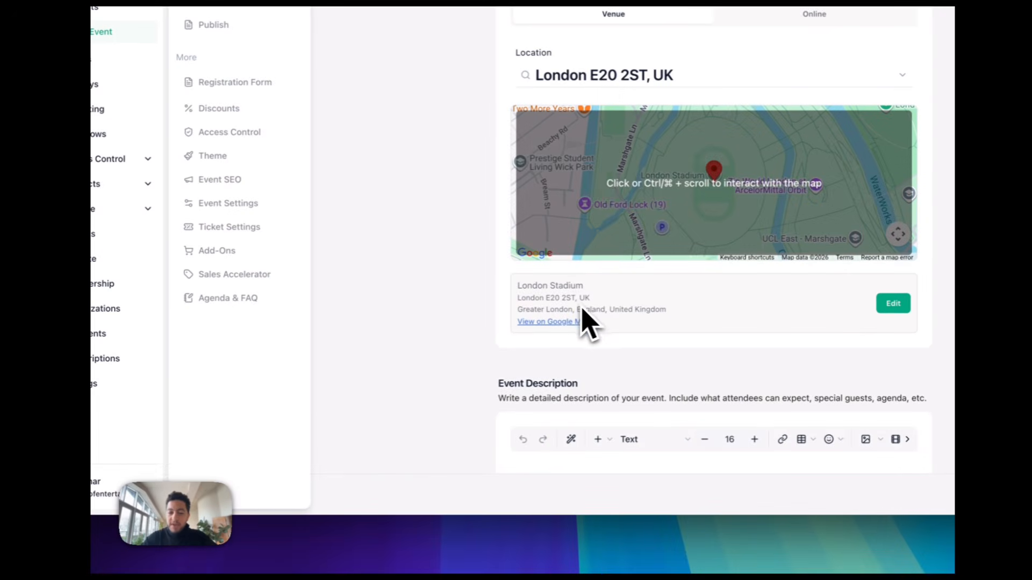
{"action": "scroll", "coordinate": [569, 297], "scroll_direction": "down", "scroll_amount": 5}
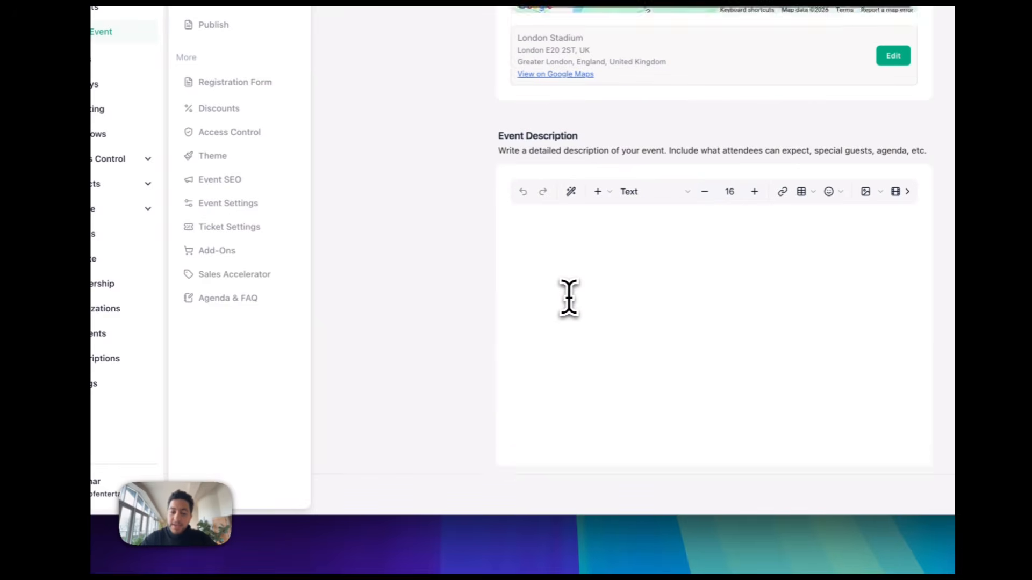
Paste the two DJ Woof Dogg paragraphs from the notes into the Event Description
{"action": "left_click", "coordinate": [568, 298]}
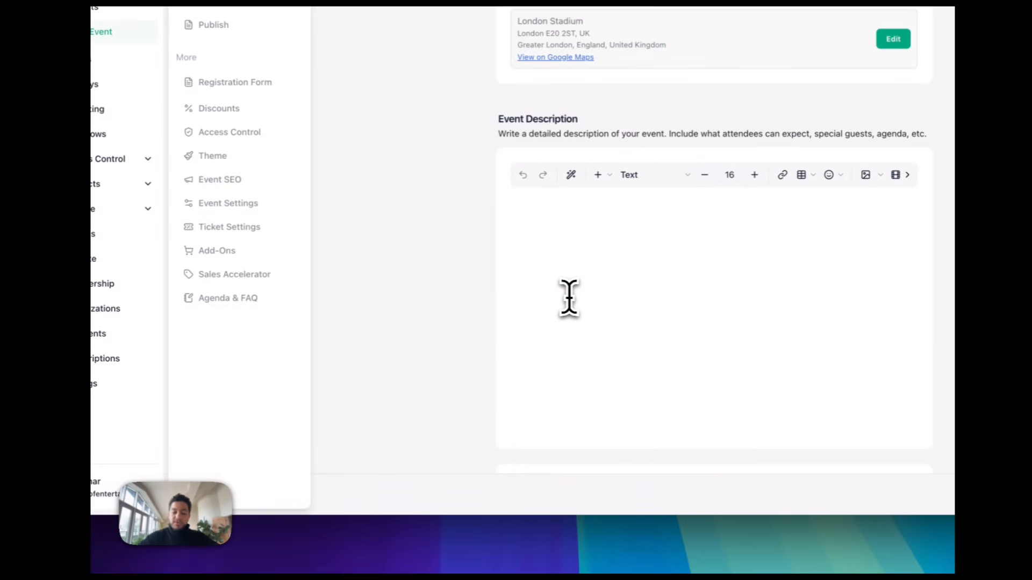
{"action": "left_click", "coordinate": [482, 502]}
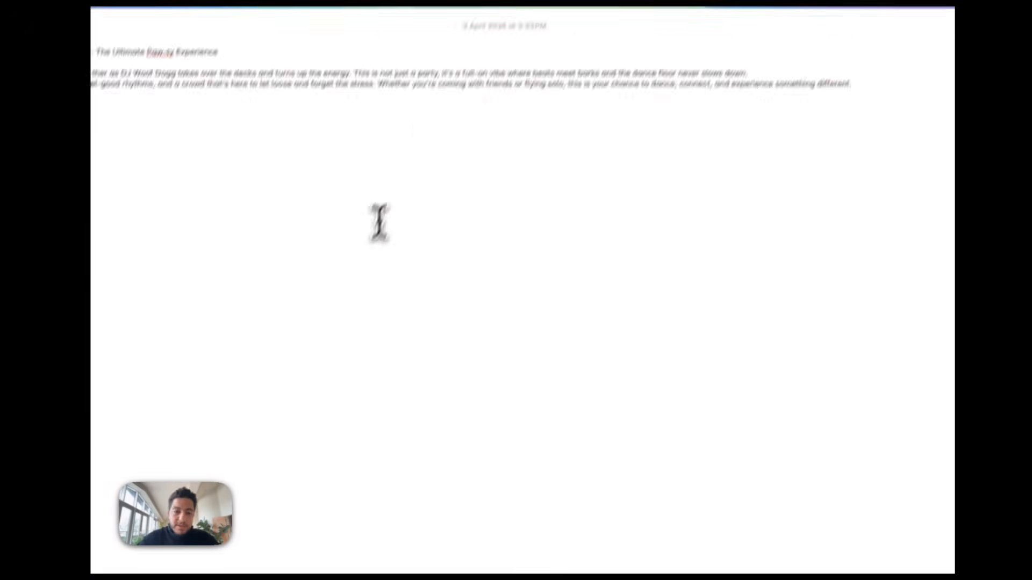
{"action": "left_click_drag", "start_coordinate": [773, 151], "coordinate": [163, 117]}
{"action": "key", "text": "ctrl+c"}
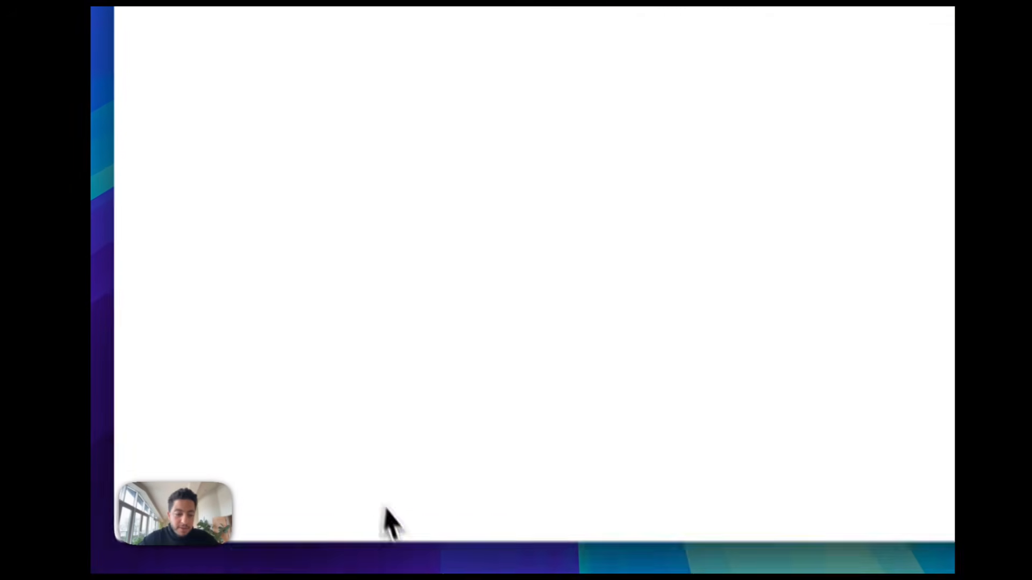
{"action": "left_click", "coordinate": [393, 509]}
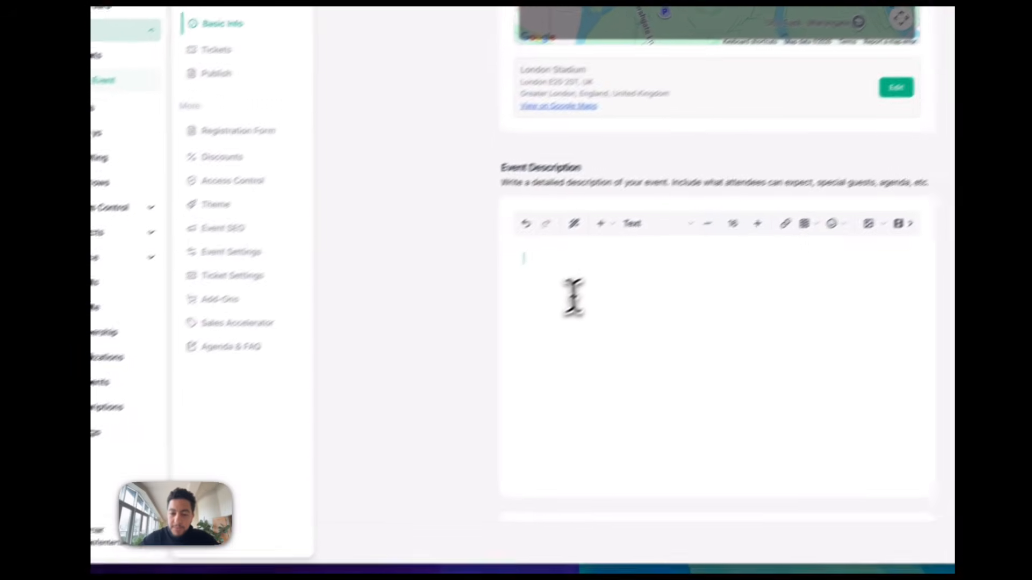
{"action": "key", "text": "ctrl+v"}
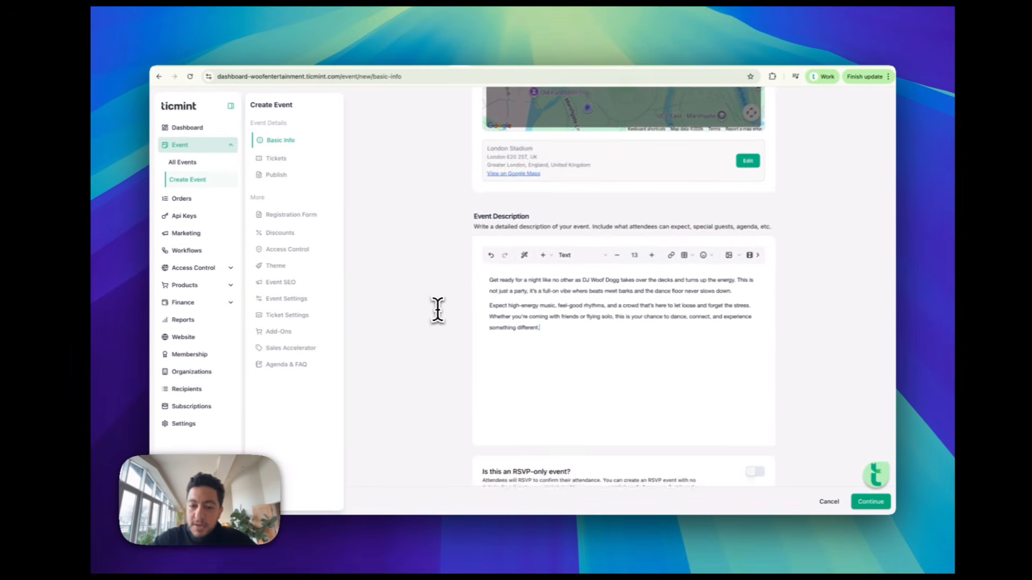
{"action": "scroll", "coordinate": [554, 336], "scroll_direction": "down", "scroll_amount": 3}
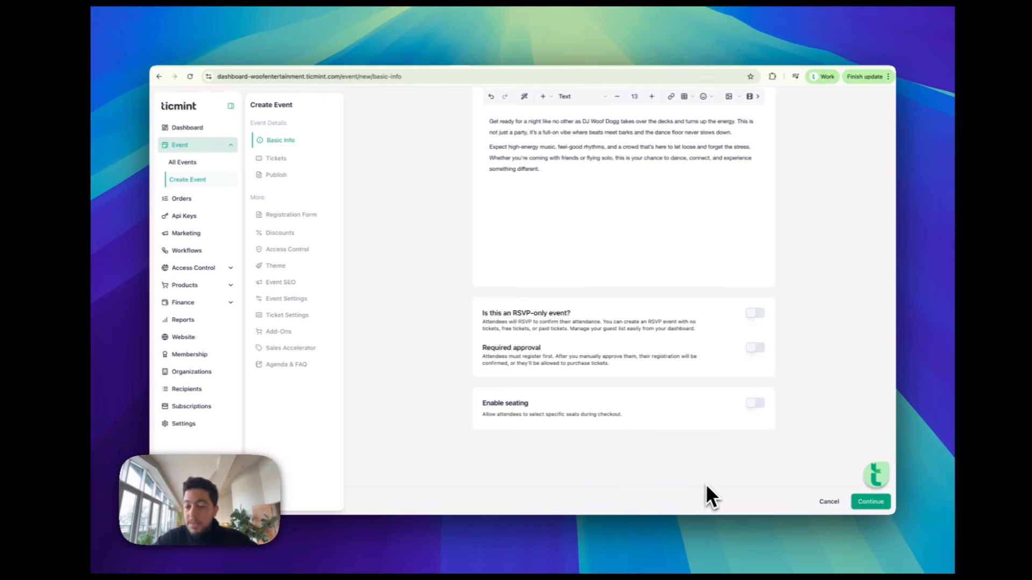
Leave RSVP, approval and seating off and continue to Sections and Tickets
{"action": "left_click", "coordinate": [871, 503]}
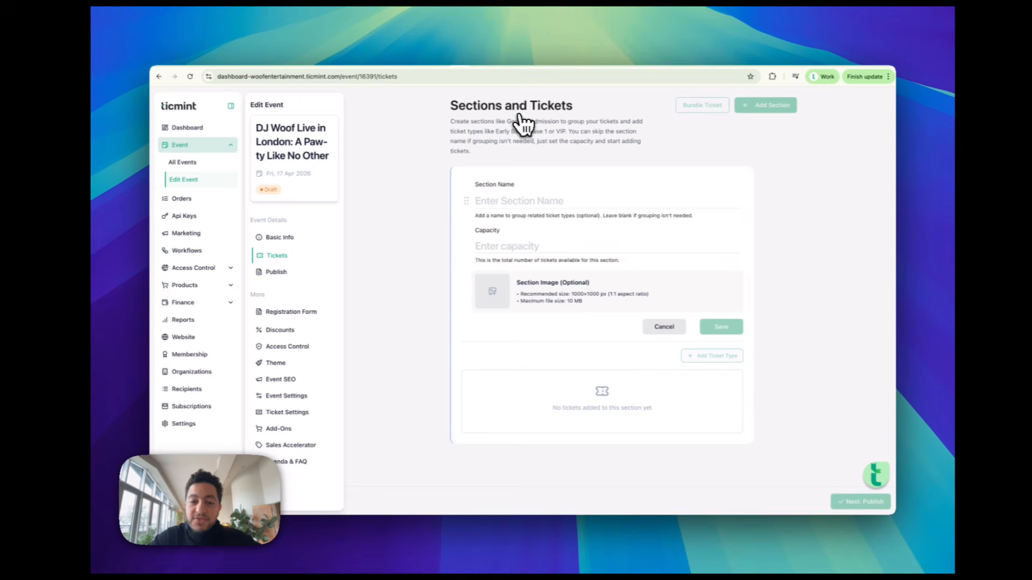
Save a new ticket section with a blank name and capacity 500
{"action": "left_click", "coordinate": [530, 211]}
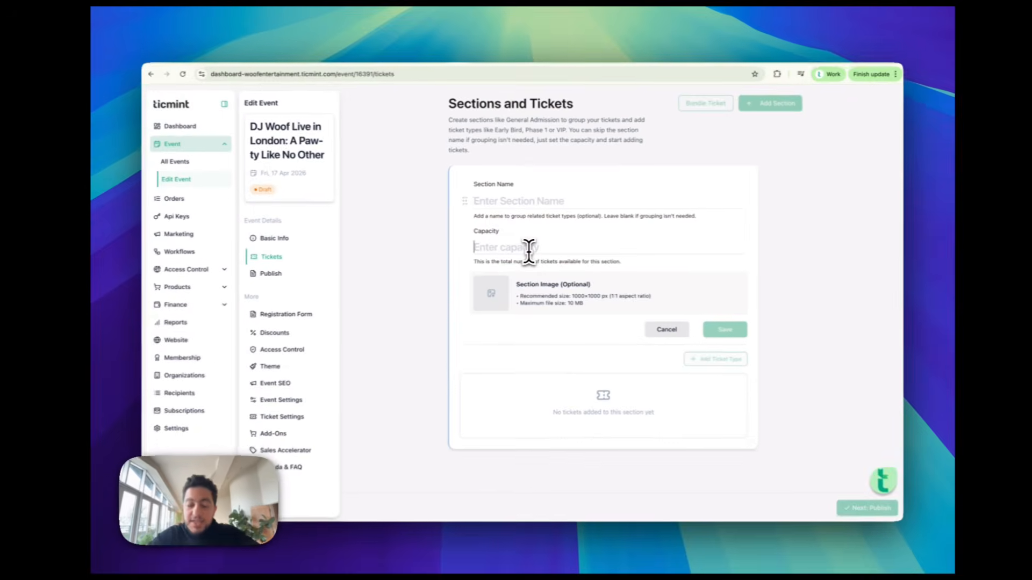
{"action": "left_click", "coordinate": [530, 249]}
{"action": "type", "text": "500"}
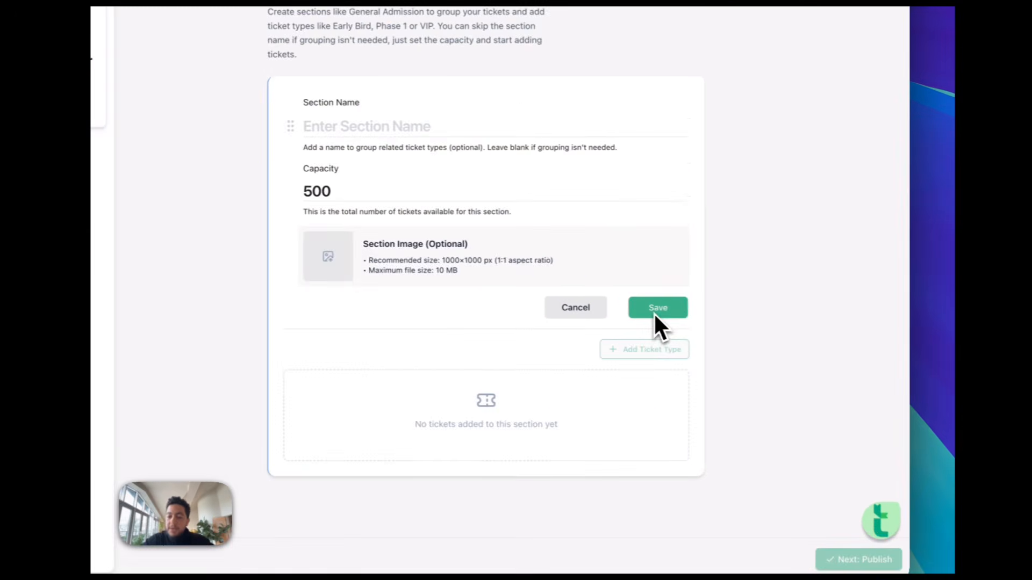
{"action": "left_click", "coordinate": [720, 330]}
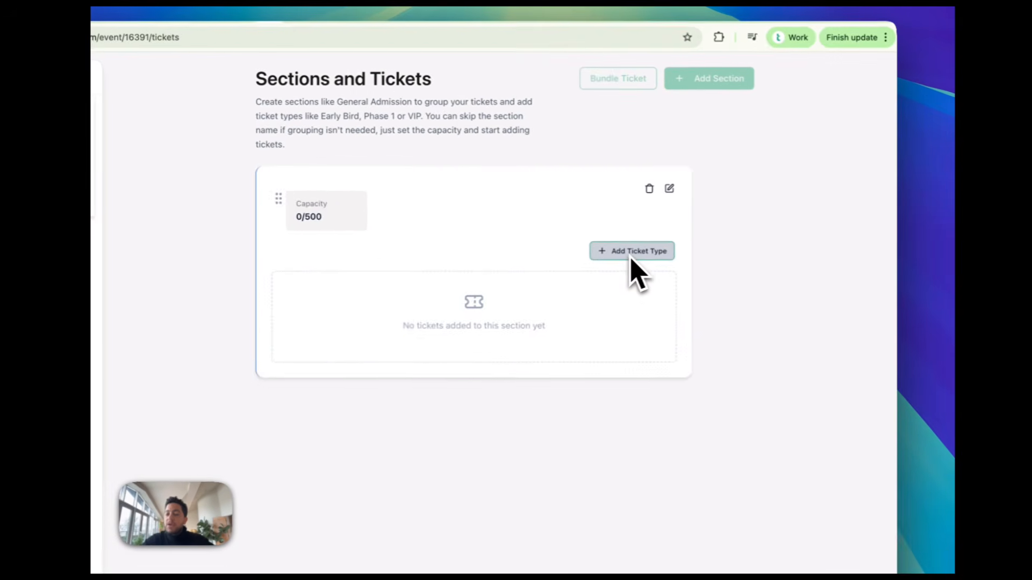
Add a General Admission ticket, 'Access for one adult to DJ Woof live in London.', 500 limit, £20
{"action": "left_click", "coordinate": [712, 226]}
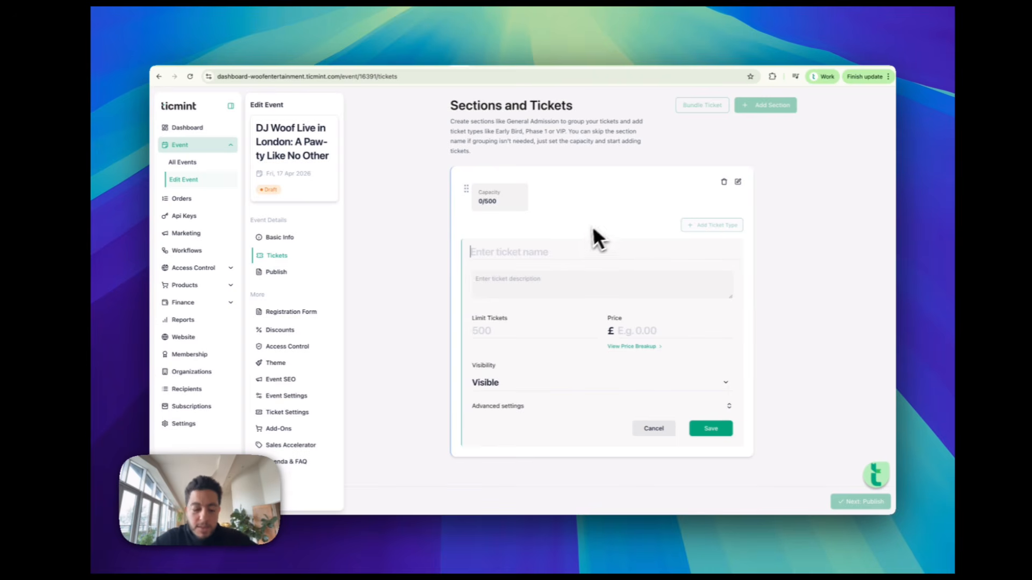
{"action": "type", "text": "Gen"}
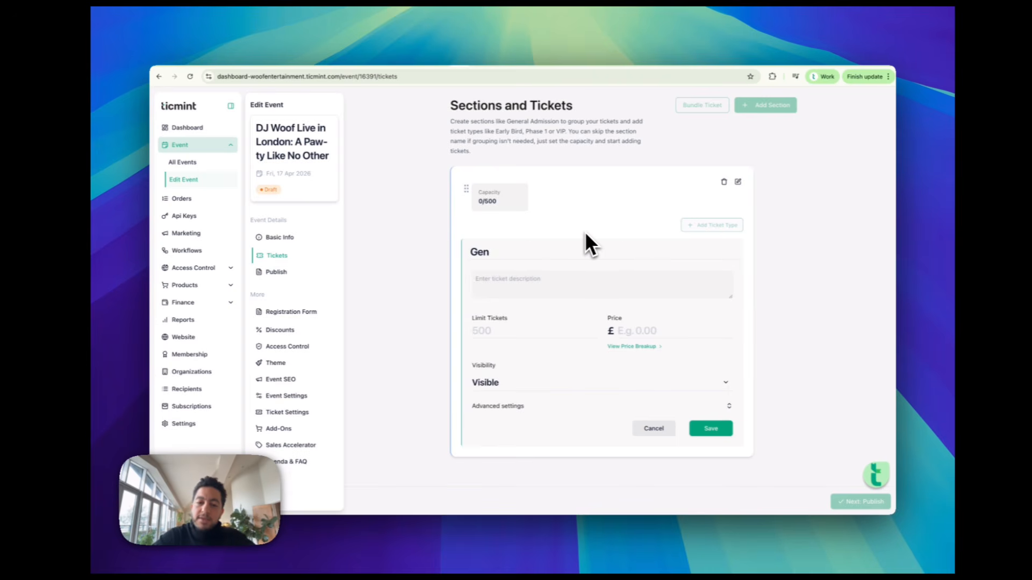
{"action": "type", "text": "eral Amid"}
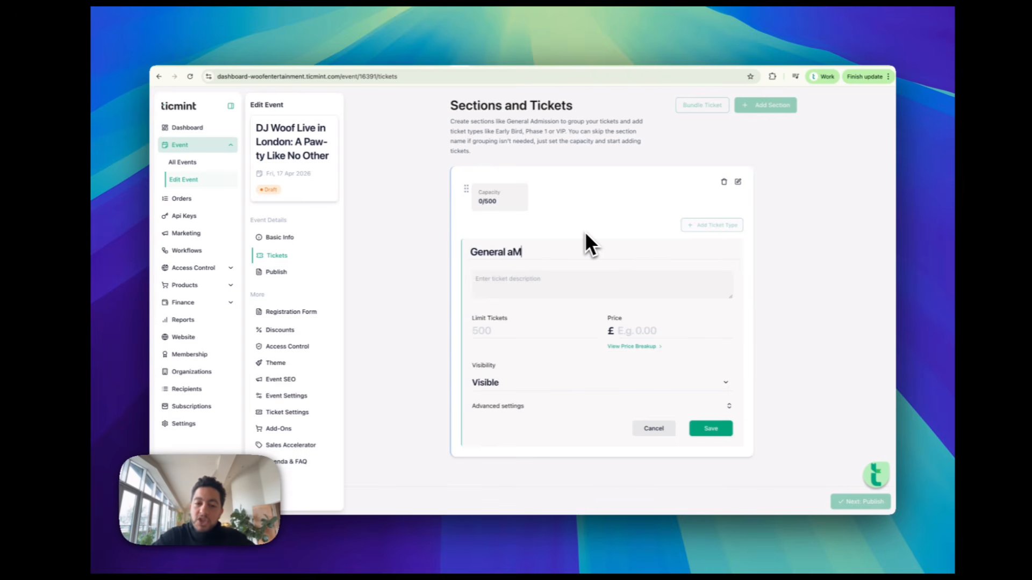
{"action": "key", "text": "BackSpace"}
{"action": "key", "text": "BackSpace"}
{"action": "key", "text": "BackSpace"}
{"action": "type", "text": "dmission"}
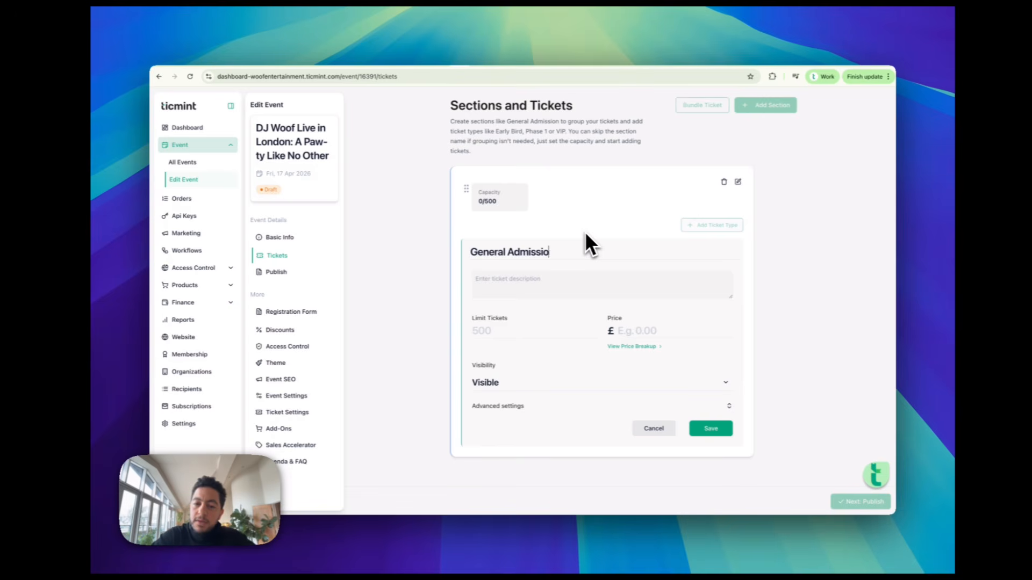
{"action": "key", "text": "Tab"}
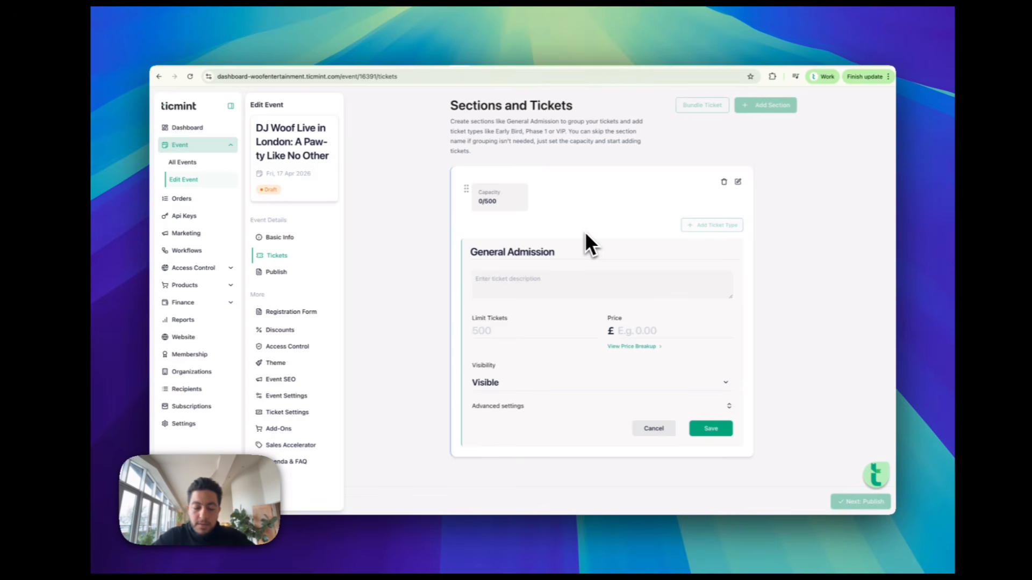
{"action": "type", "text": "Access for "}
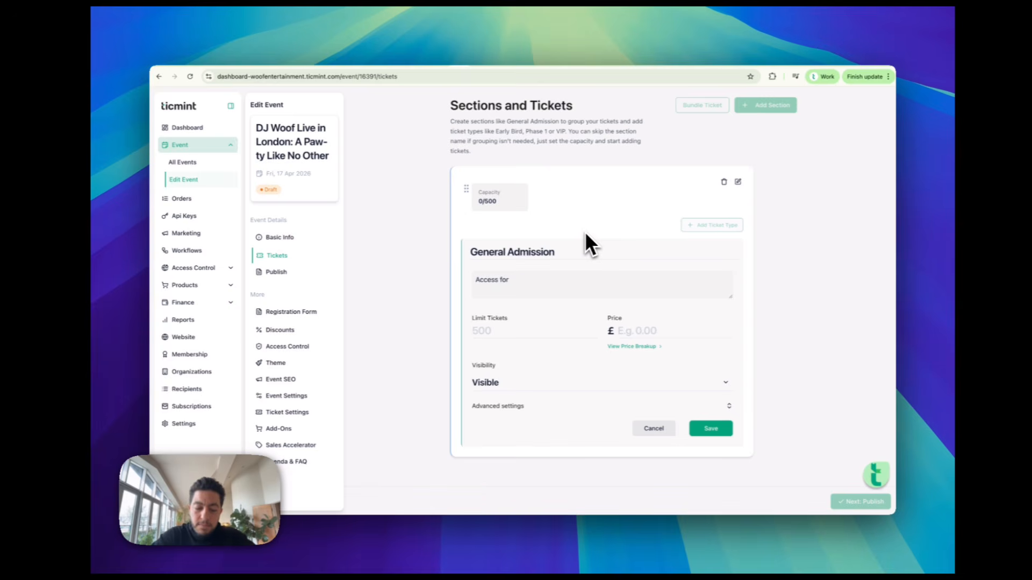
{"action": "type", "text": "one adult to DH"}
{"action": "key", "text": "BackSpace"}
{"action": "type", "text": "J Woof live in Lon"}
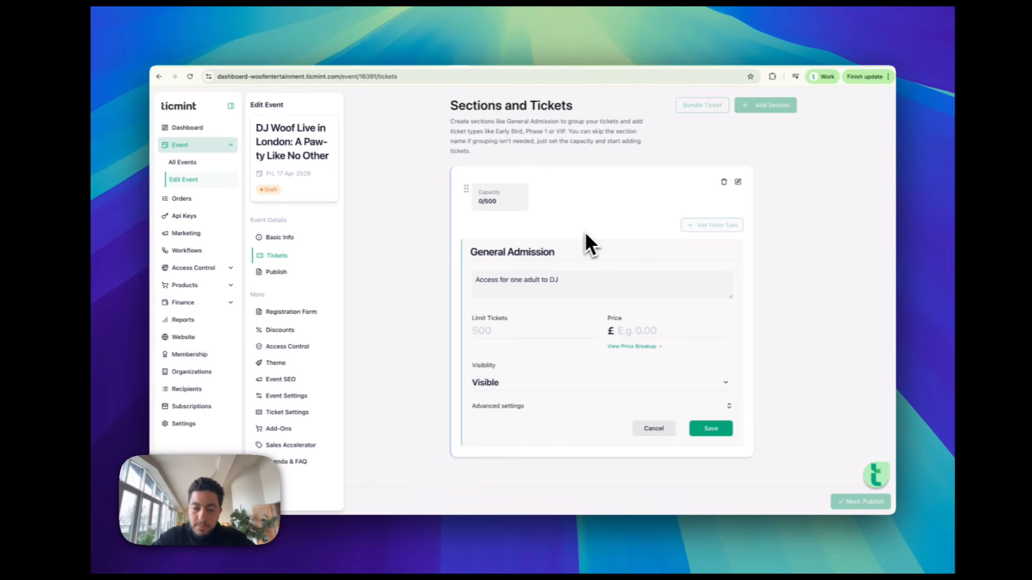
{"action": "type", "text": "don."}
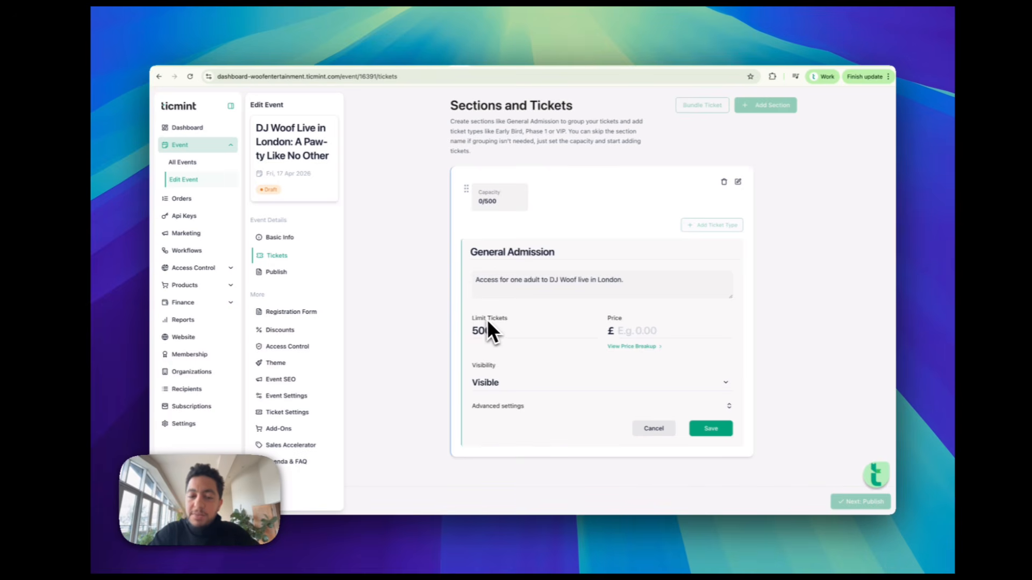
{"action": "left_click", "coordinate": [629, 328]}
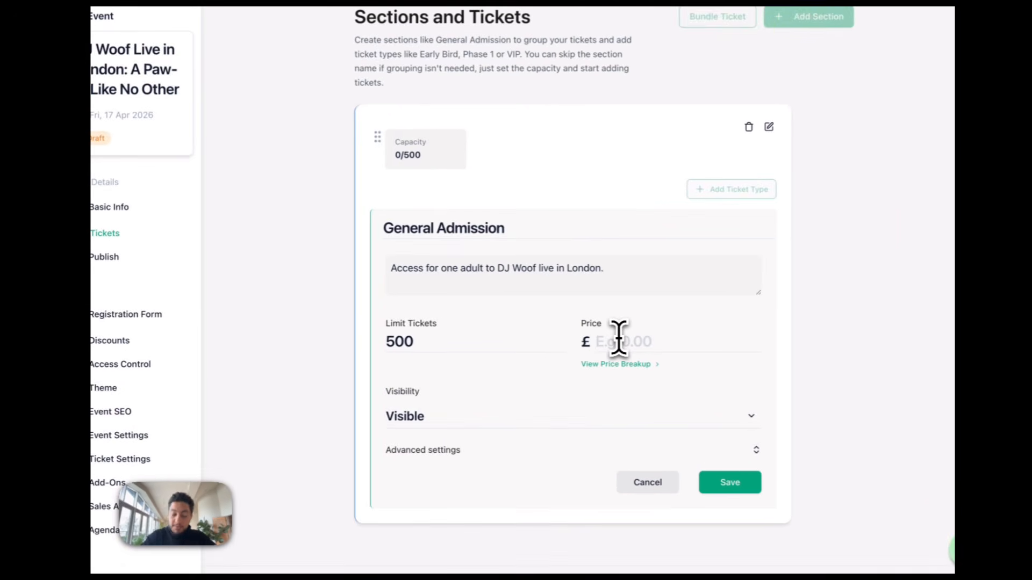
{"action": "type", "text": "20"}
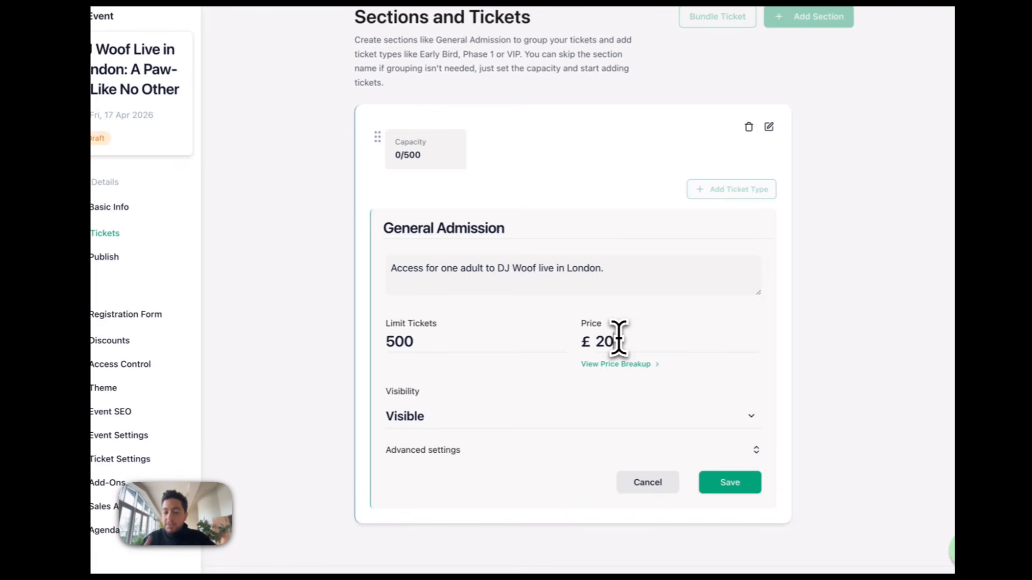
From the ticket's advanced settings, create a United Kingdom tax labelled VAT at 20%
{"action": "left_click", "coordinate": [550, 451]}
{"action": "scroll", "coordinate": [551, 454], "scroll_direction": "down", "scroll_amount": 4}
{"action": "scroll", "coordinate": [551, 454], "scroll_direction": "down", "scroll_amount": 3}
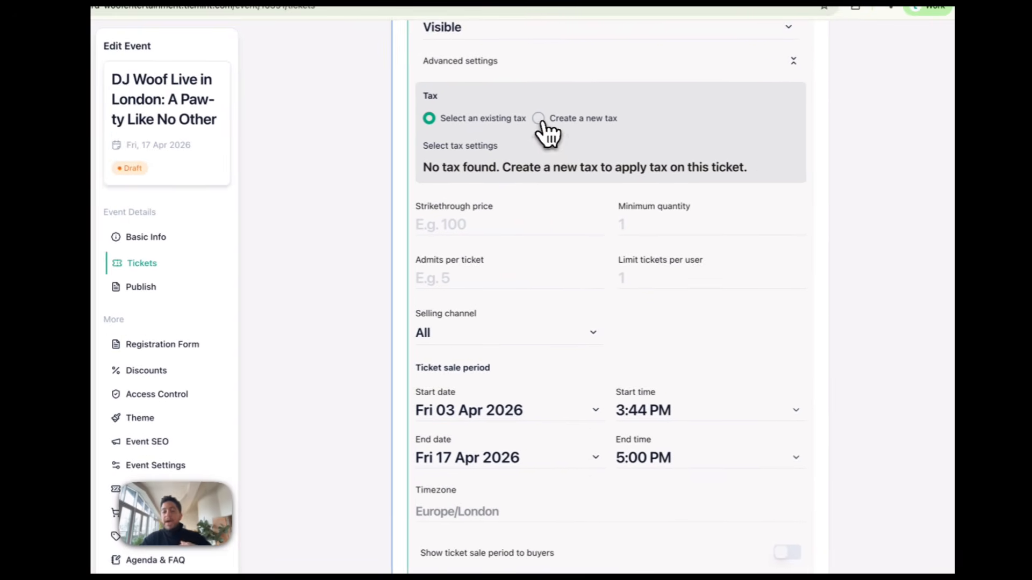
{"action": "left_click", "coordinate": [538, 118]}
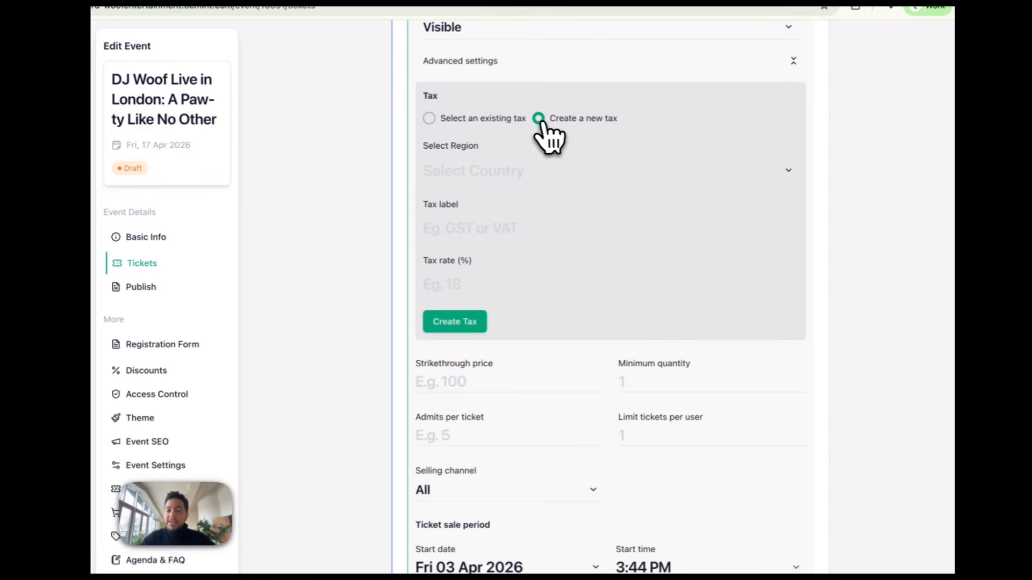
{"action": "left_click", "coordinate": [538, 176]}
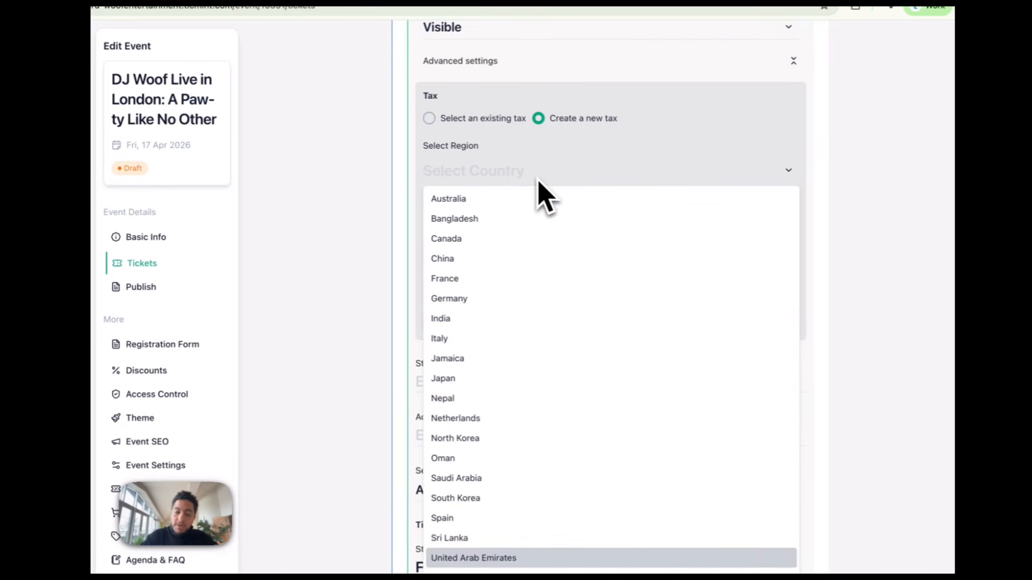
{"action": "left_click", "coordinate": [539, 503]}
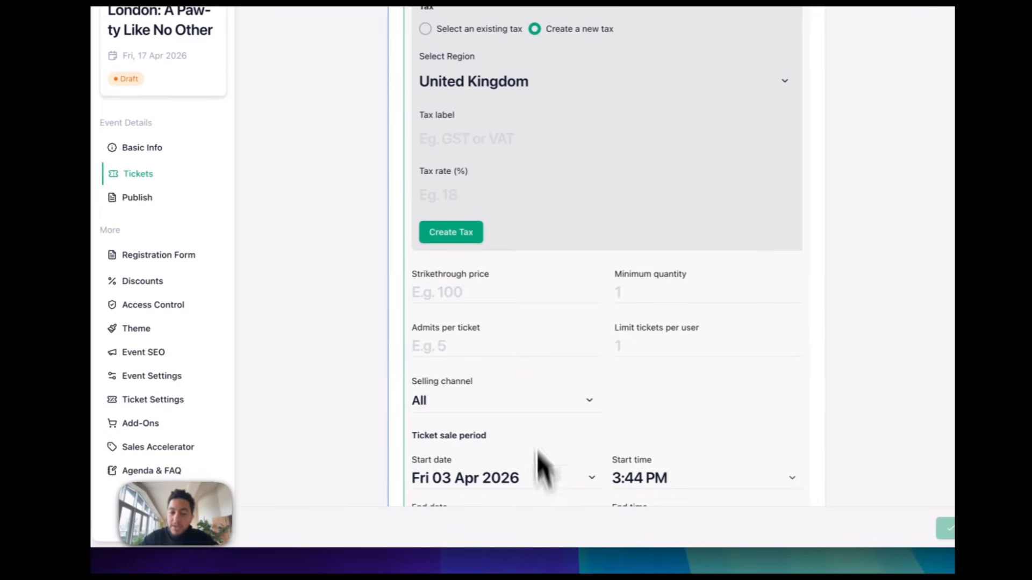
{"action": "left_click", "coordinate": [509, 253]}
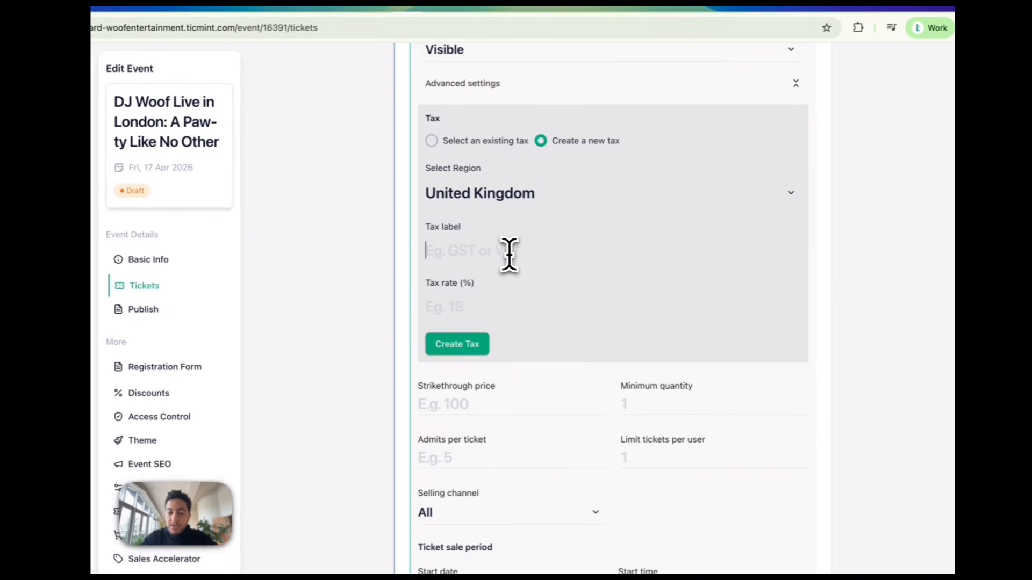
{"action": "type", "text": "VAT"}
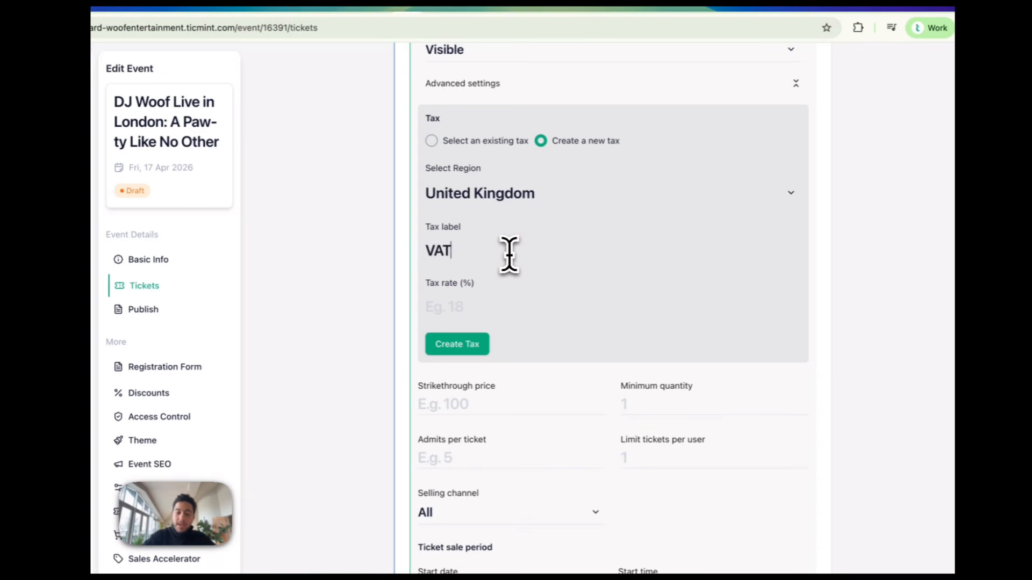
{"action": "key", "text": "Tab"}
{"action": "type", "text": "20"}
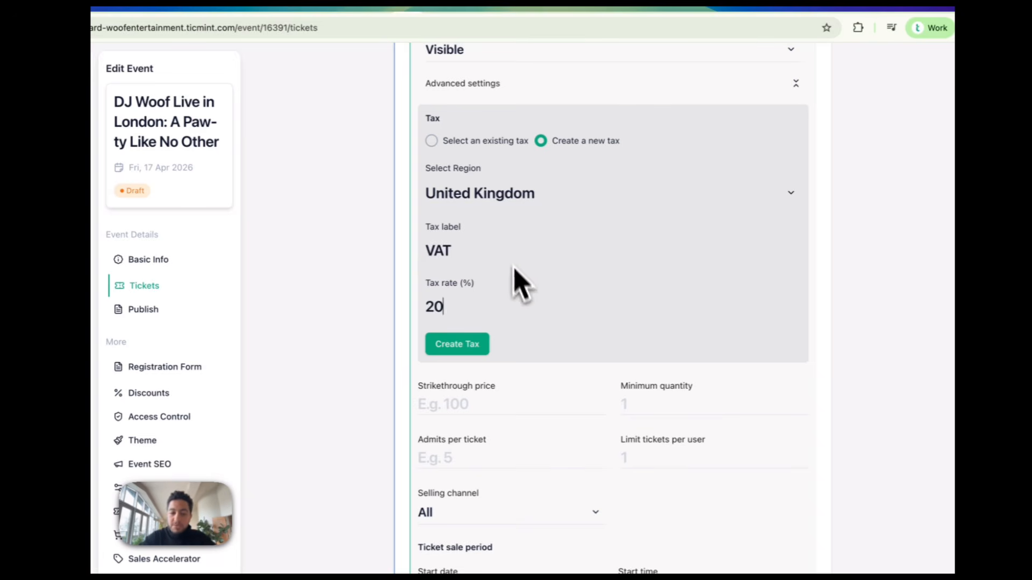
{"action": "left_click", "coordinate": [470, 350]}
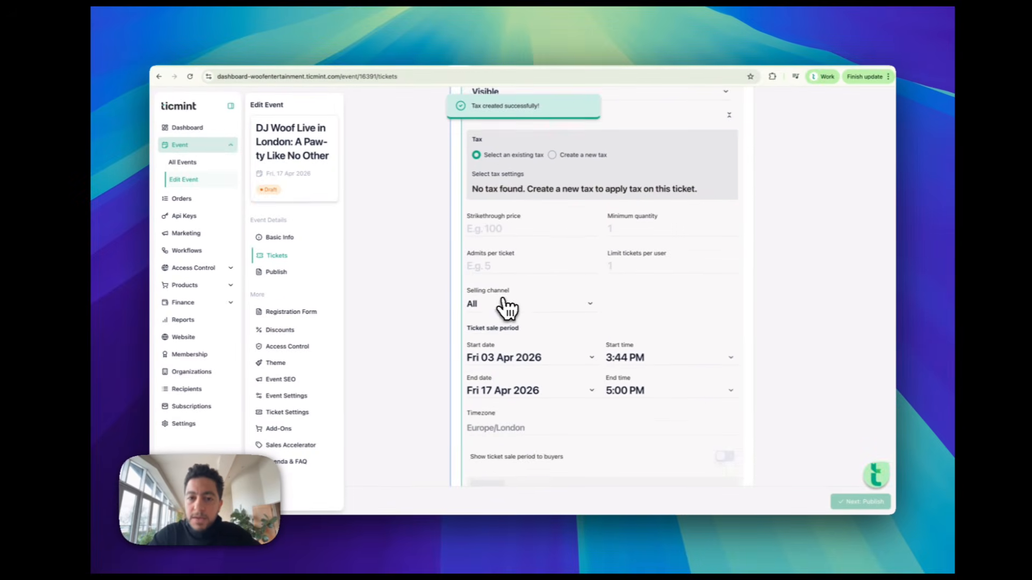
Clear the trial strikethrough price and save the £20 General Admission ticket with VAT 20%
{"action": "scroll", "coordinate": [504, 301], "scroll_direction": "down", "scroll_amount": 1}
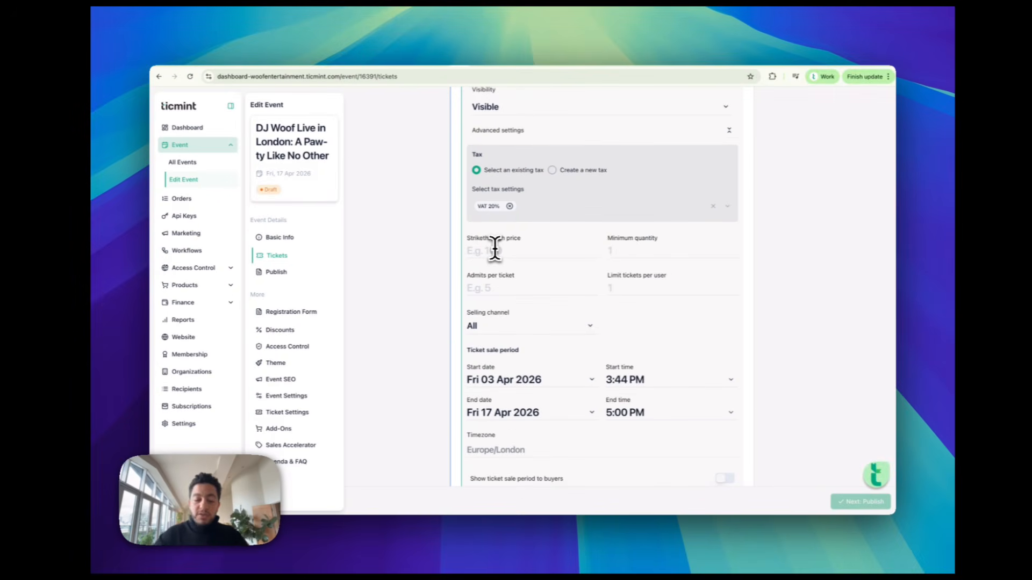
{"action": "type", "text": "30"}
{"action": "key", "text": "BackSpace"}
{"action": "key", "text": "BackSpace"}
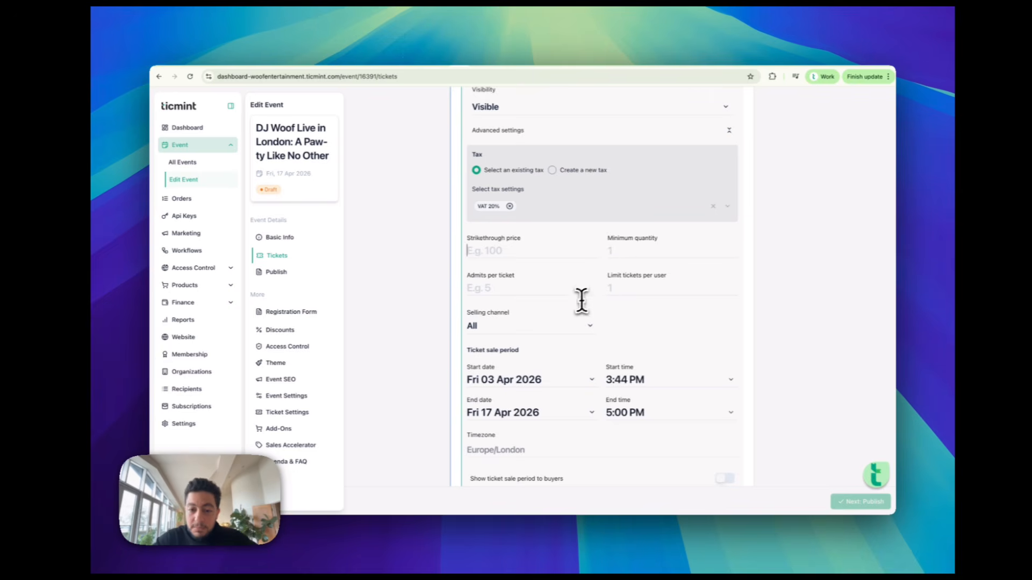
{"action": "scroll", "coordinate": [585, 341], "scroll_direction": "down", "scroll_amount": 1}
{"action": "scroll", "coordinate": [585, 339], "scroll_direction": "down", "scroll_amount": 1}
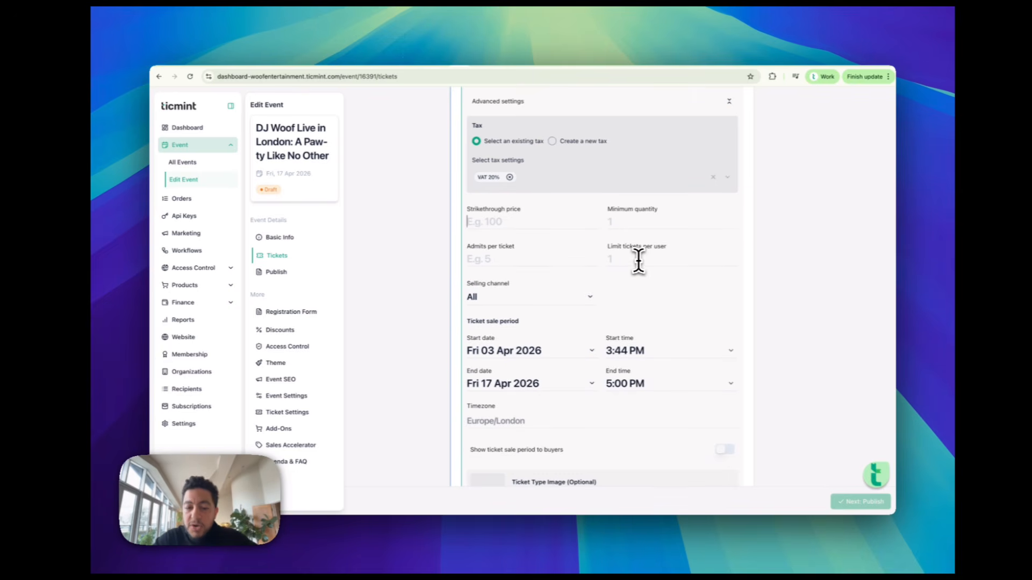
{"action": "scroll", "coordinate": [636, 264], "scroll_direction": "down", "scroll_amount": 1}
{"action": "scroll", "coordinate": [636, 263], "scroll_direction": "down", "scroll_amount": 2}
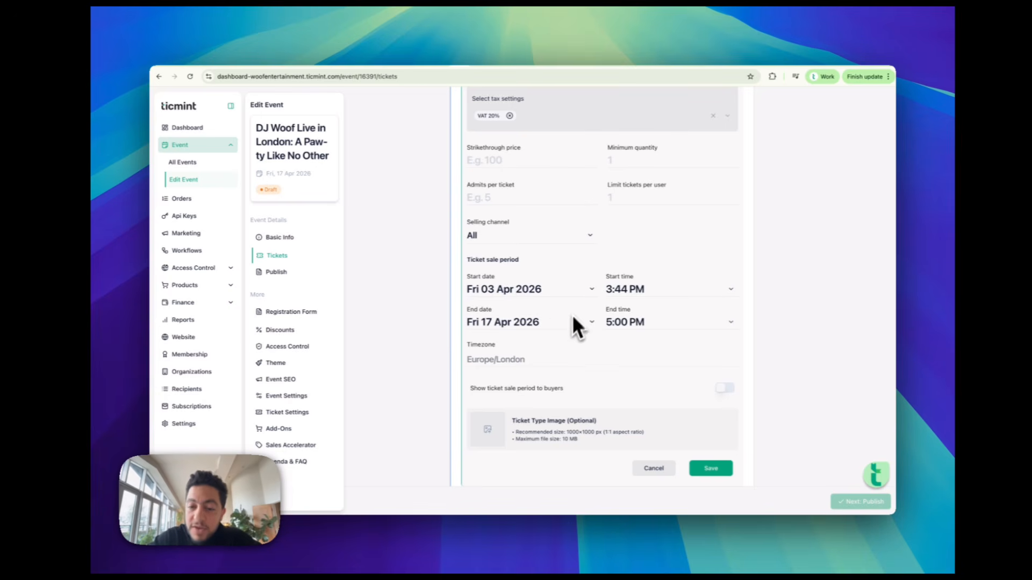
{"action": "scroll", "coordinate": [582, 330], "scroll_direction": "up", "scroll_amount": 3}
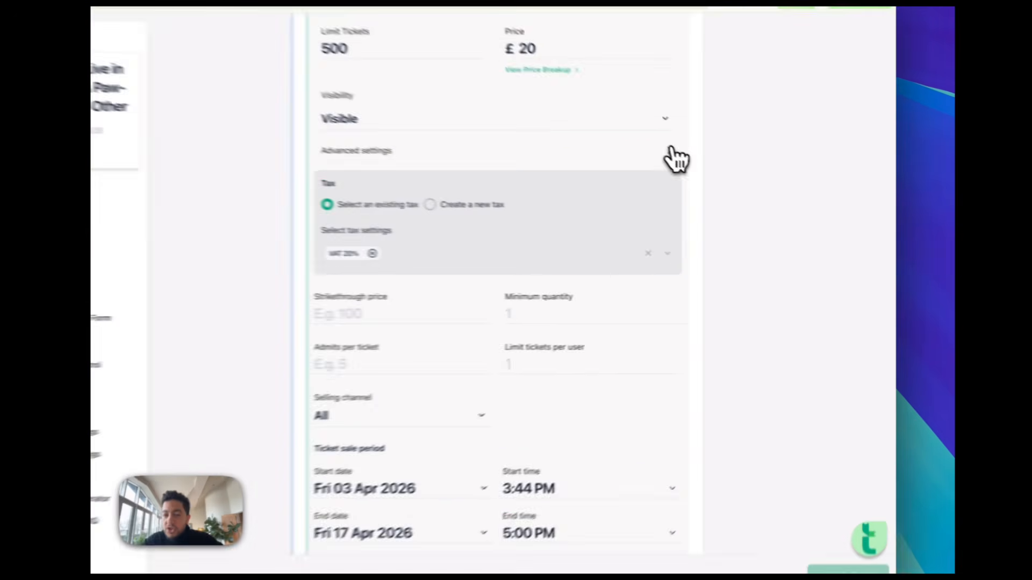
{"action": "left_click", "coordinate": [737, 192]}
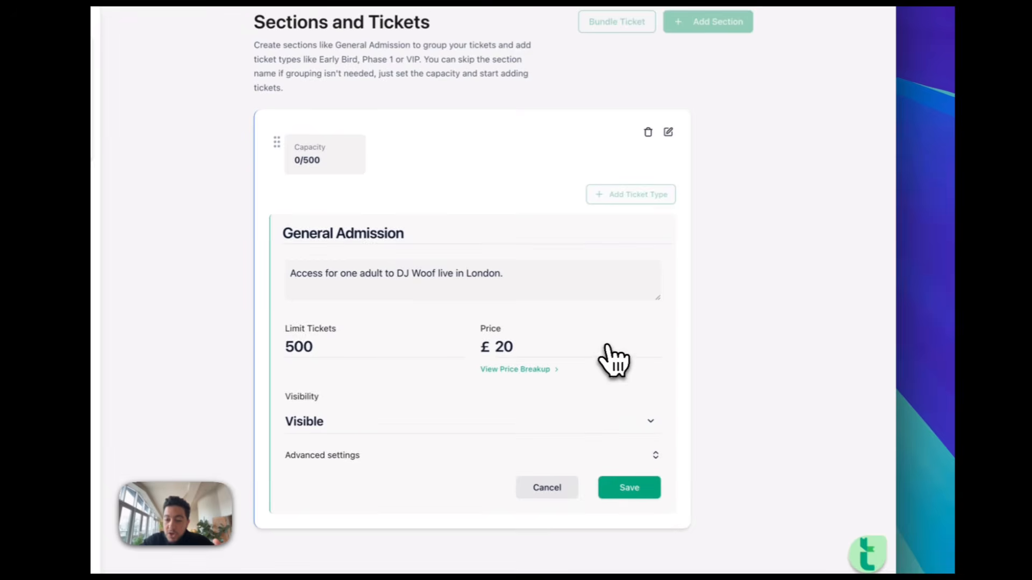
{"action": "left_click", "coordinate": [630, 486]}
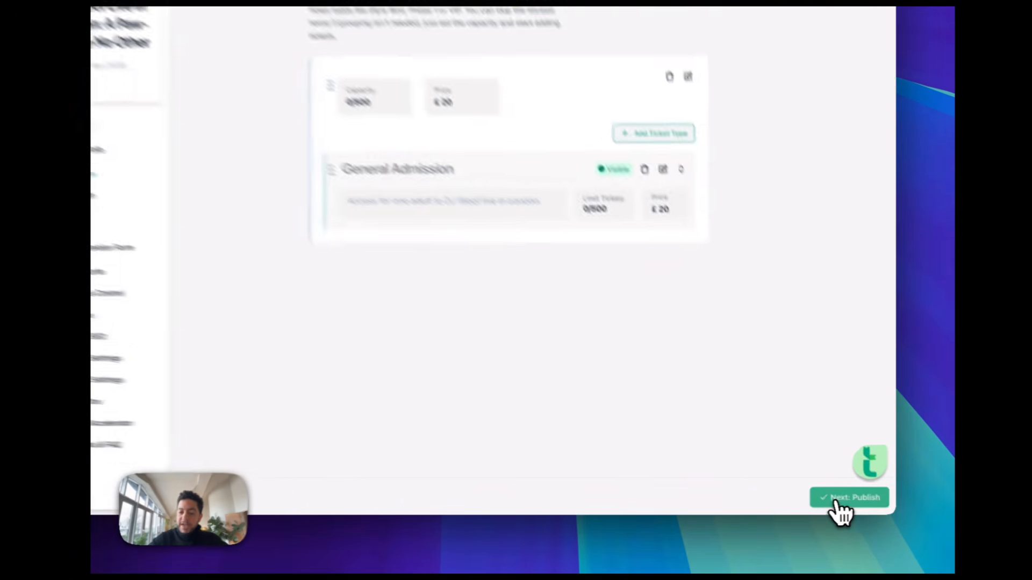
On the Publish step, publish the DJ Woof event now with Public visibility
{"action": "left_click", "coordinate": [852, 504]}
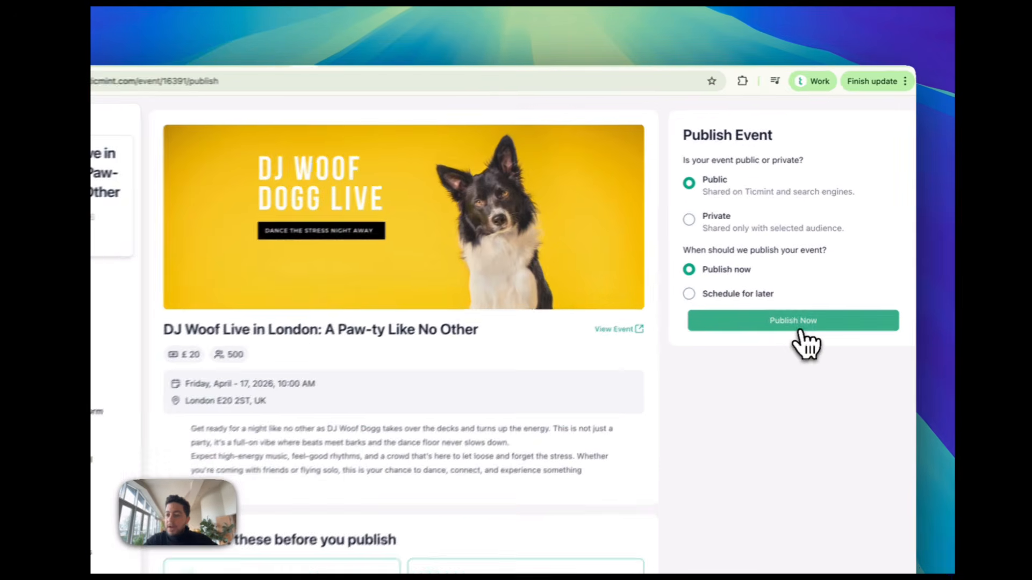
{"action": "left_click", "coordinate": [816, 255]}
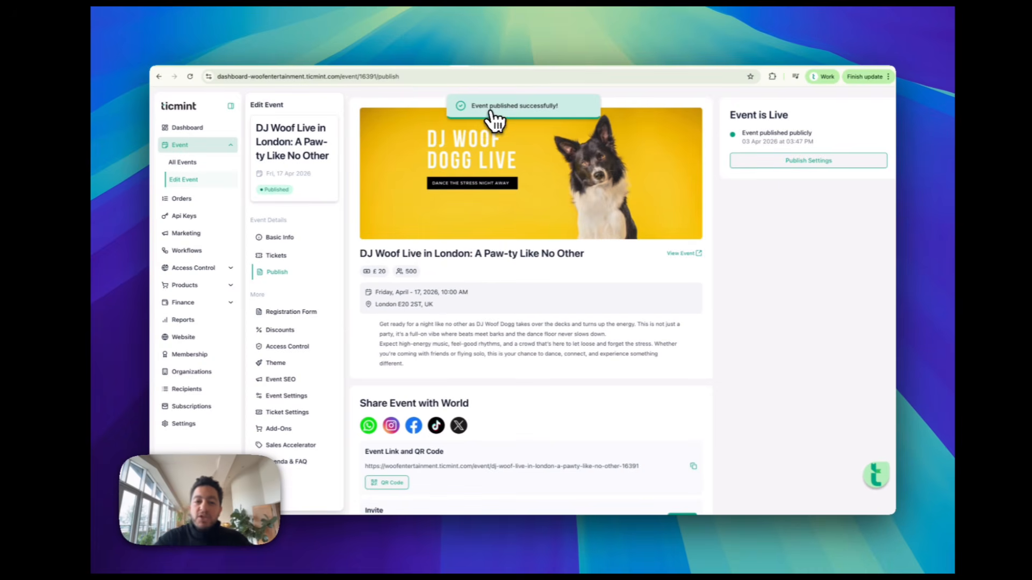
{"action": "scroll", "coordinate": [495, 278], "scroll_direction": "down", "scroll_amount": 5}
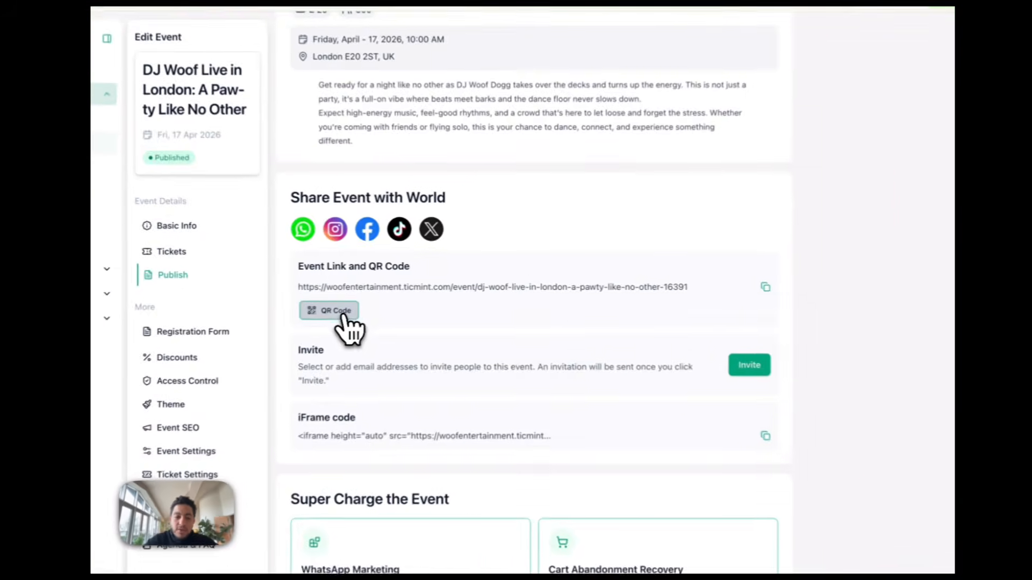
Preview the QR code and invite window, then copy the event link ending -16391
{"action": "left_click", "coordinate": [396, 298]}
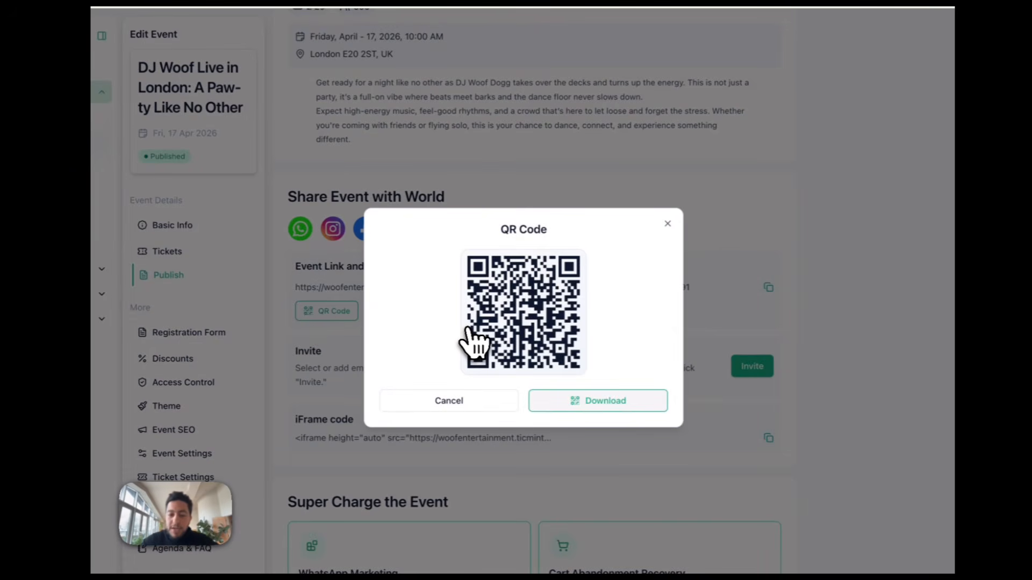
{"action": "left_click", "coordinate": [667, 224]}
{"action": "scroll", "coordinate": [564, 344], "scroll_direction": "down", "scroll_amount": 2}
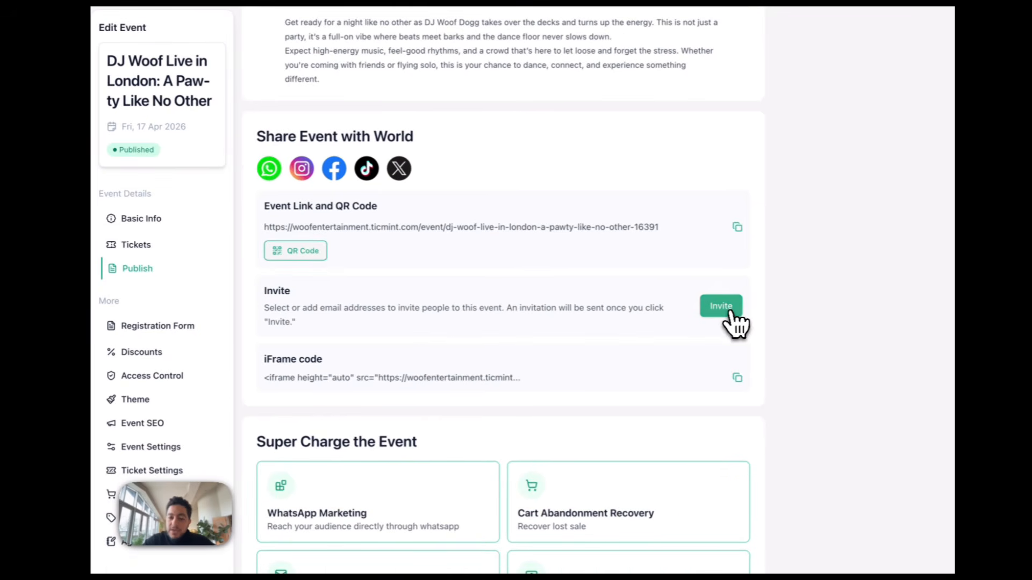
{"action": "left_click", "coordinate": [735, 320]}
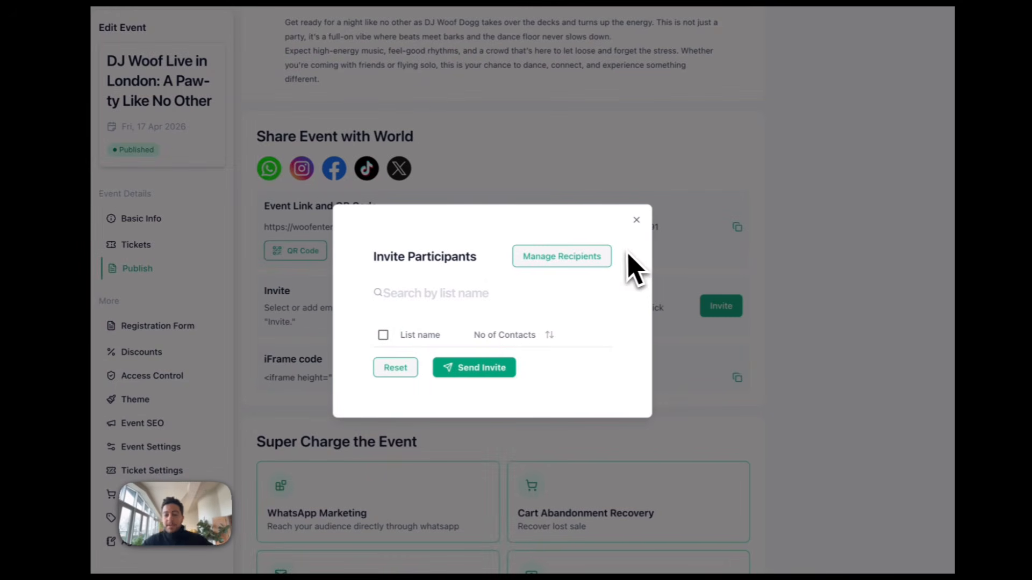
{"action": "left_click", "coordinate": [637, 221]}
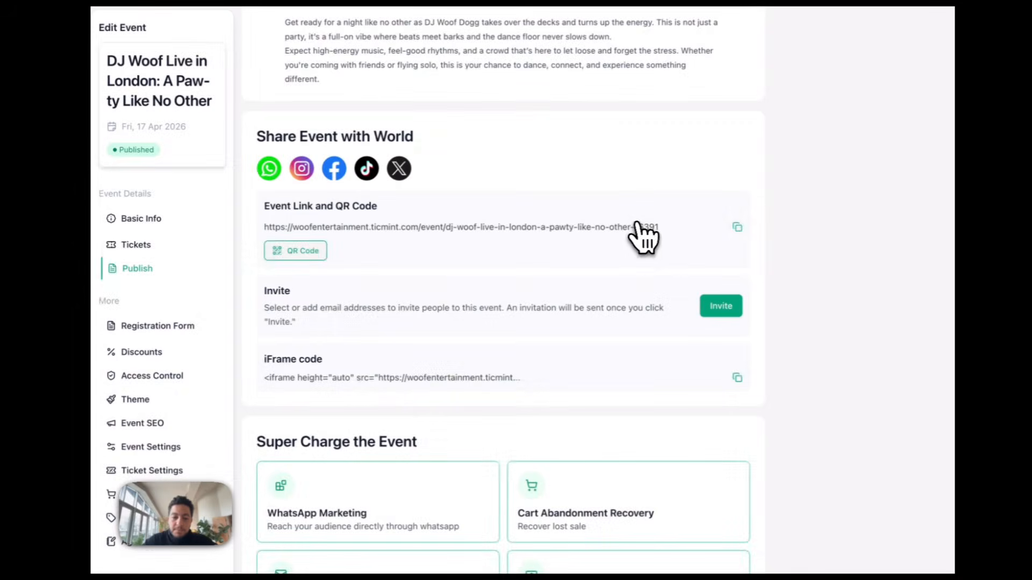
{"action": "scroll", "coordinate": [511, 368], "scroll_direction": "down", "scroll_amount": 1}
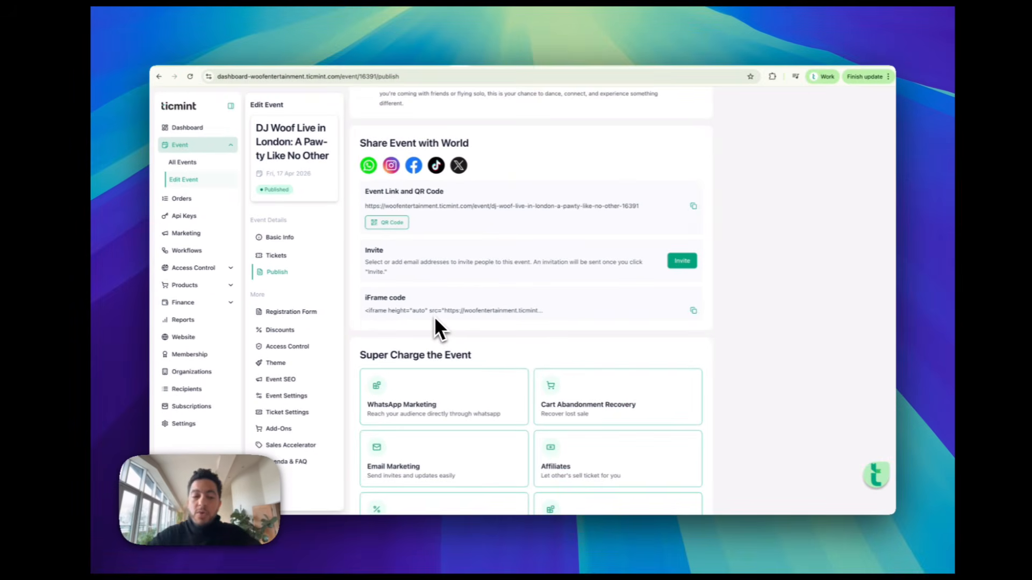
{"action": "scroll", "coordinate": [436, 320], "scroll_direction": "up", "scroll_amount": 2}
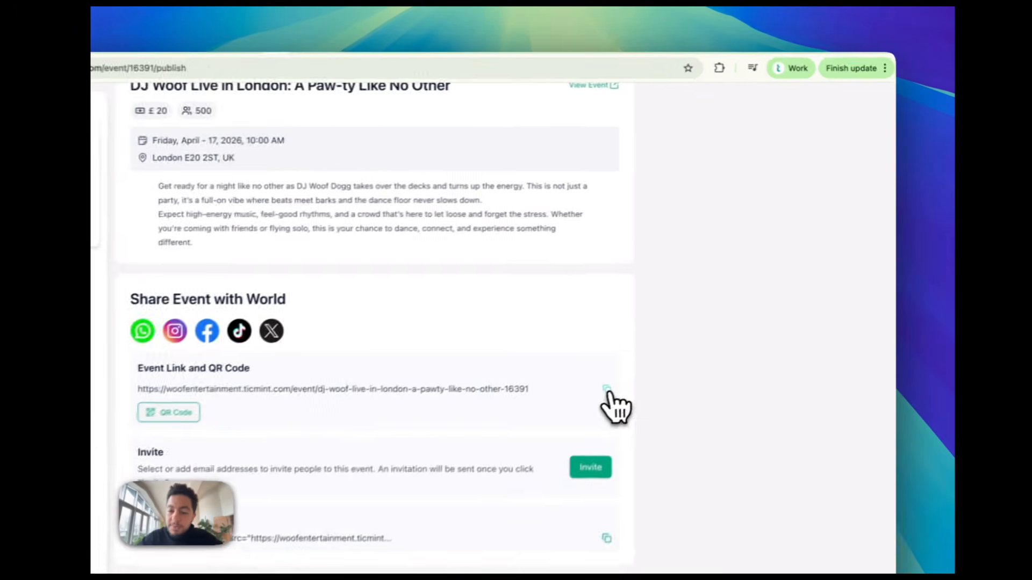
{"action": "left_click", "coordinate": [608, 391]}
Load the copied DJ Woof event link in a new Chrome tab
{"action": "left_click", "coordinate": [836, 43]}
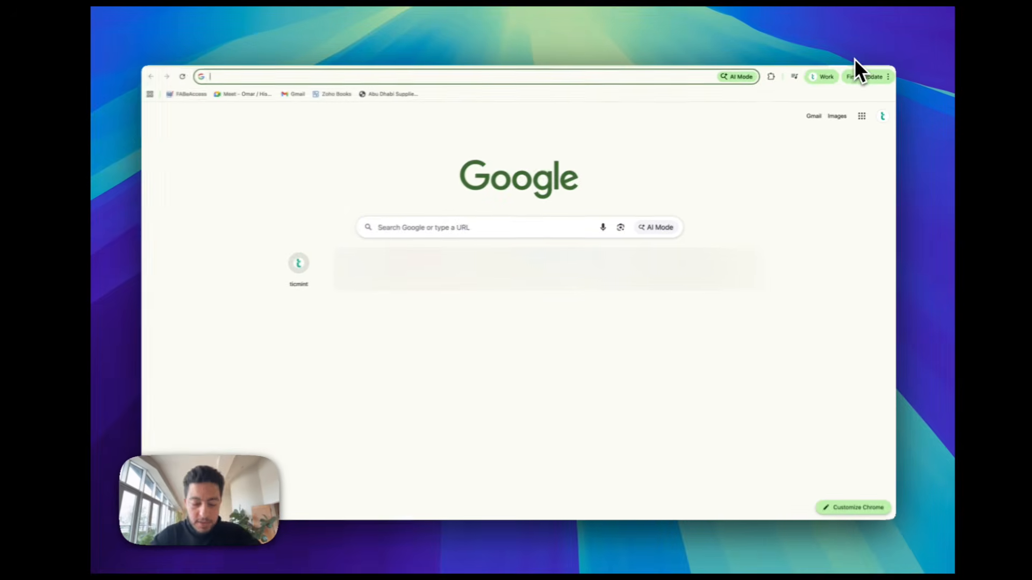
{"action": "key", "text": "super+v"}
{"action": "key", "text": "Return"}
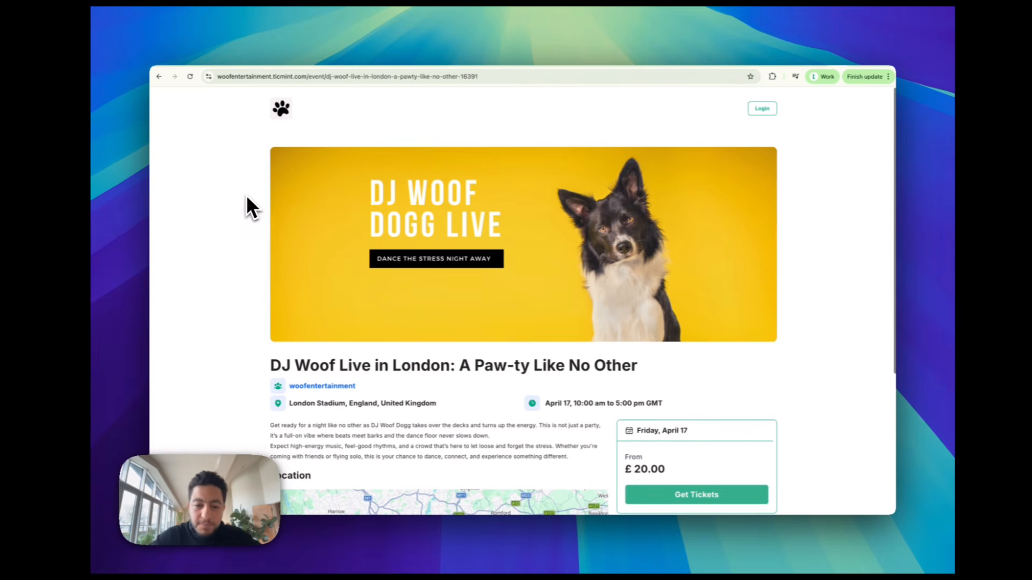
{"action": "scroll", "coordinate": [246, 195], "scroll_direction": "down", "scroll_amount": 5}
{"action": "scroll", "coordinate": [246, 194], "scroll_direction": "up", "scroll_amount": 5}
{"action": "scroll", "coordinate": [246, 194], "scroll_direction": "up", "scroll_amount": 1}
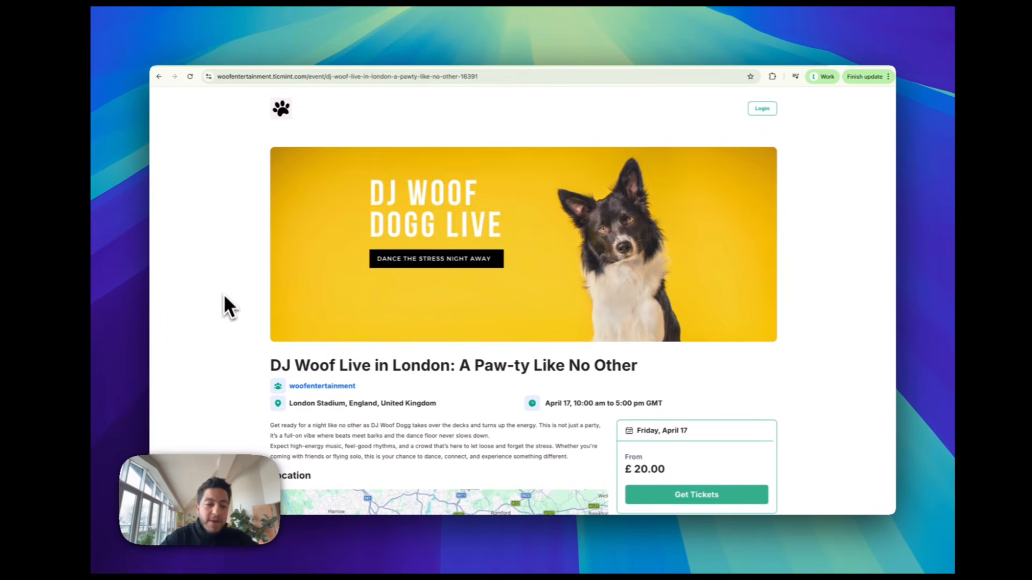
{"action": "scroll", "coordinate": [222, 304], "scroll_direction": "down", "scroll_amount": 2}
{"action": "scroll", "coordinate": [334, 379], "scroll_direction": "down", "scroll_amount": 3}
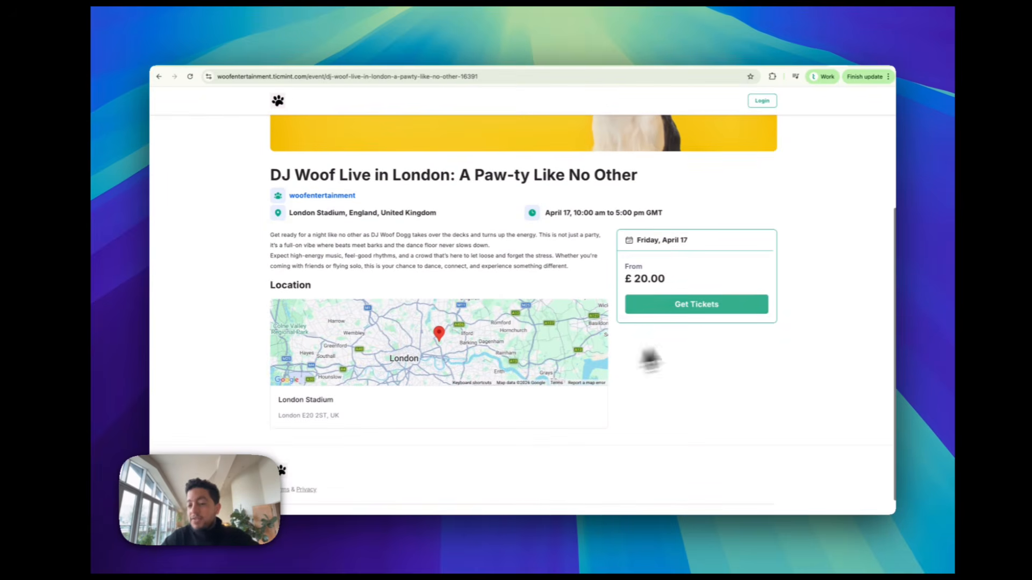
{"action": "scroll", "coordinate": [707, 325], "scroll_direction": "down", "scroll_amount": 1}
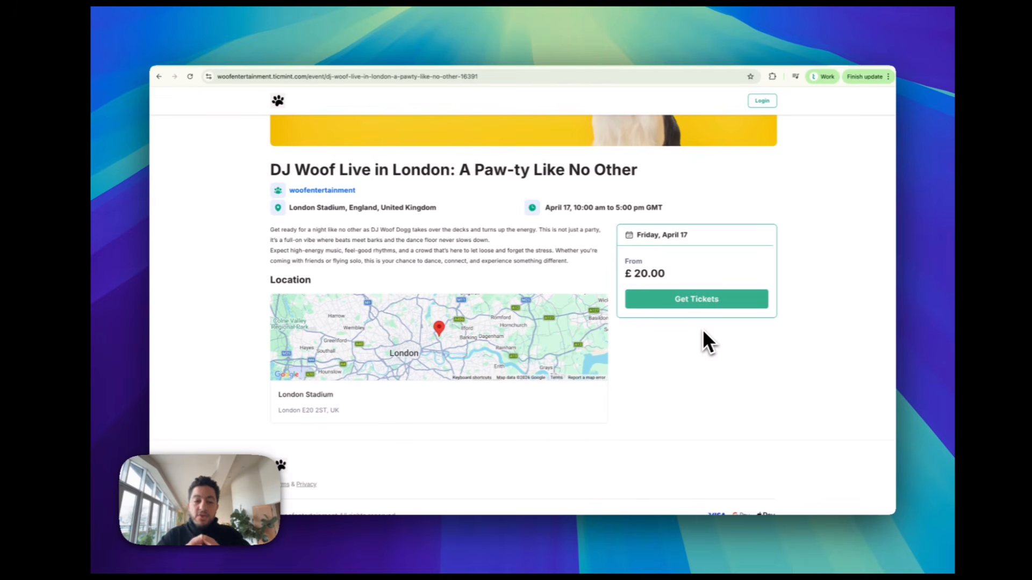
{"action": "scroll", "coordinate": [661, 336], "scroll_direction": "up", "scroll_amount": 5}
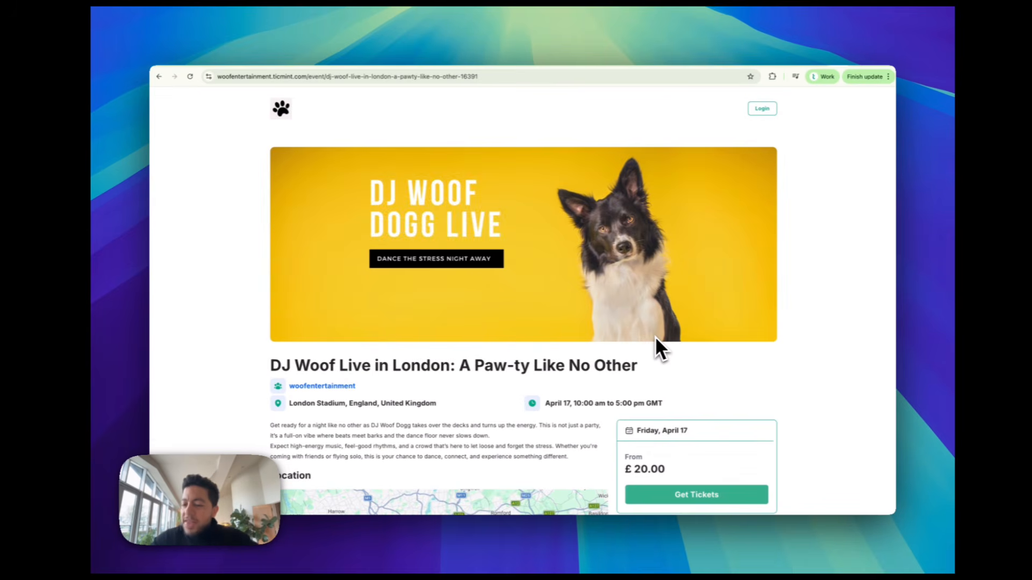